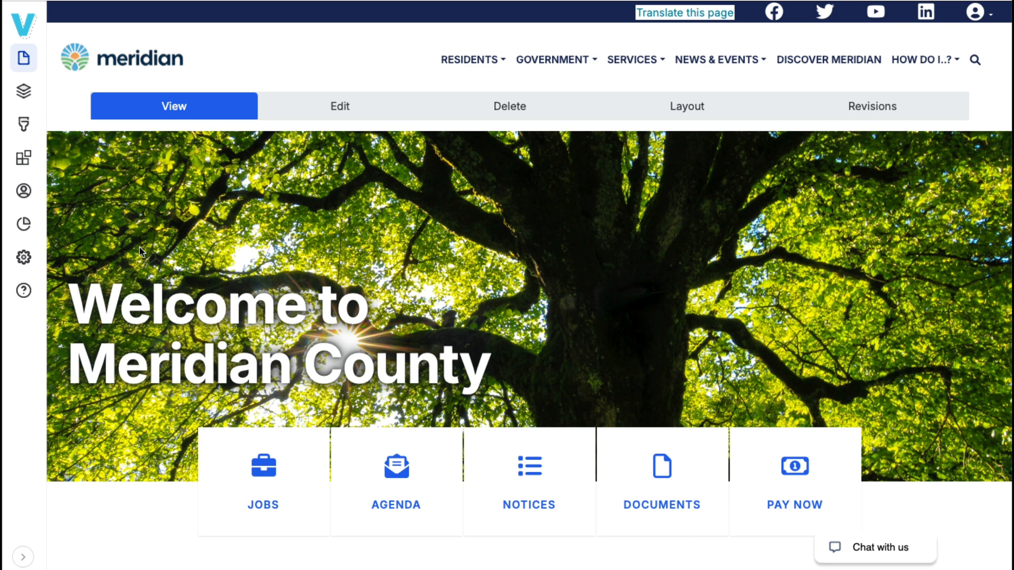
- Examine the Meridian County homepage sections, from the welcome banner through services, events, statistics and FAQs to the footer
{"action": "scroll", "coordinate": [140, 250], "scroll_direction": "down", "scroll_amount": 10}
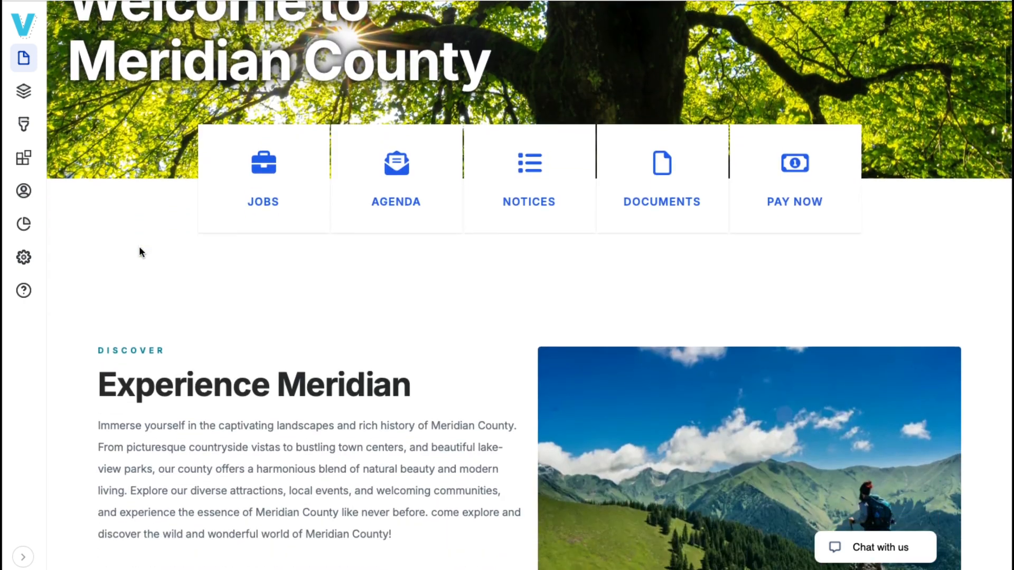
{"action": "scroll", "coordinate": [139, 250], "scroll_direction": "down", "scroll_amount": 8}
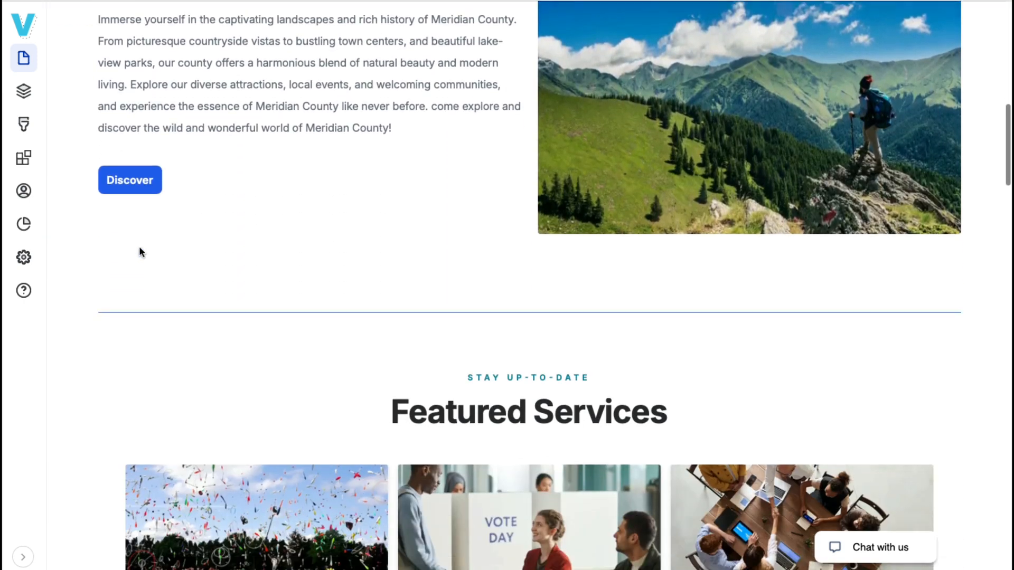
{"action": "scroll", "coordinate": [138, 251], "scroll_direction": "down", "scroll_amount": 11}
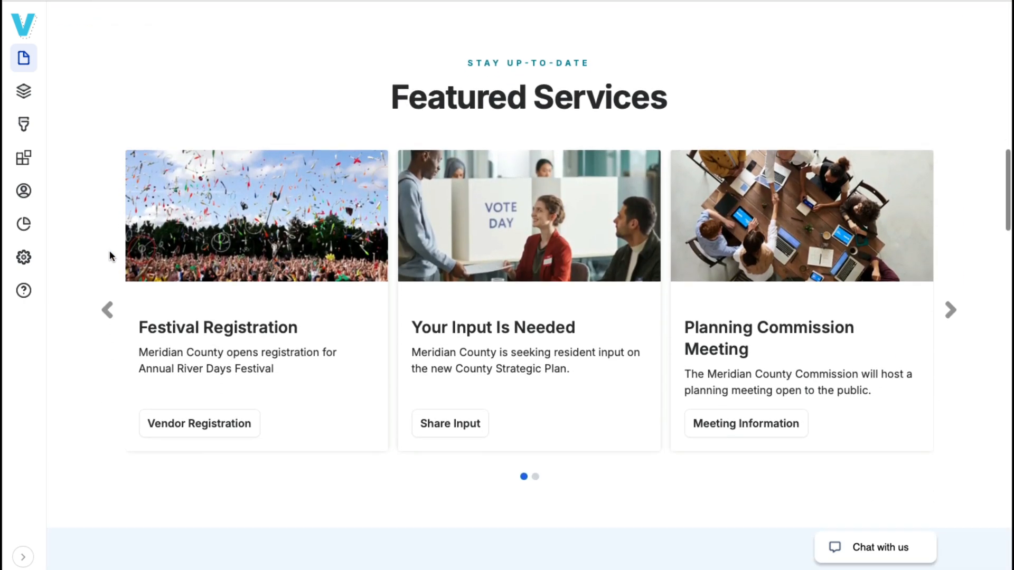
{"action": "scroll", "coordinate": [112, 256], "scroll_direction": "down", "scroll_amount": 11}
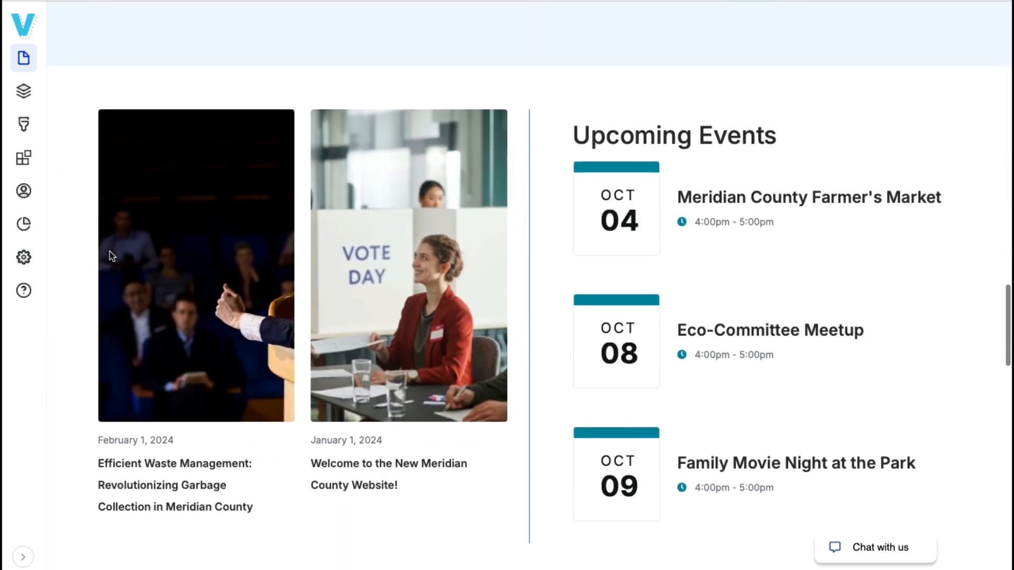
{"action": "scroll", "coordinate": [109, 253], "scroll_direction": "down", "scroll_amount": 15}
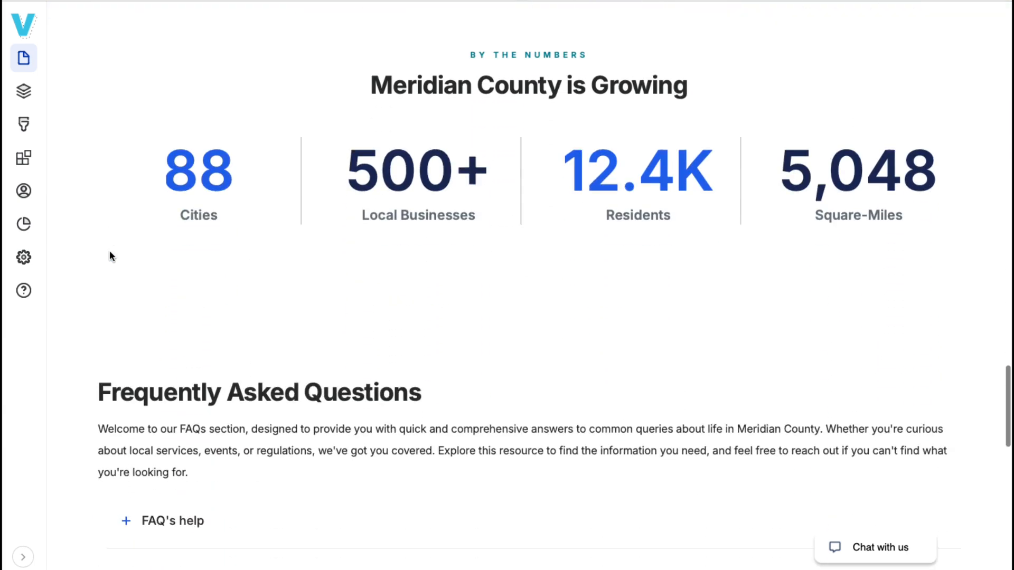
{"action": "scroll", "coordinate": [110, 256], "scroll_direction": "down", "scroll_amount": 6}
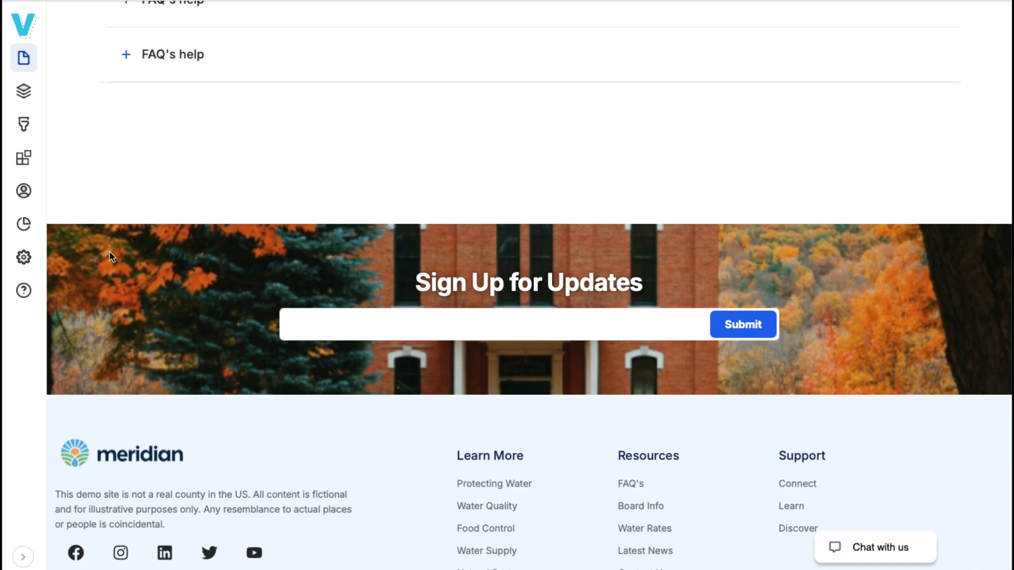
{"action": "scroll", "coordinate": [110, 251], "scroll_direction": "up", "scroll_amount": 20}
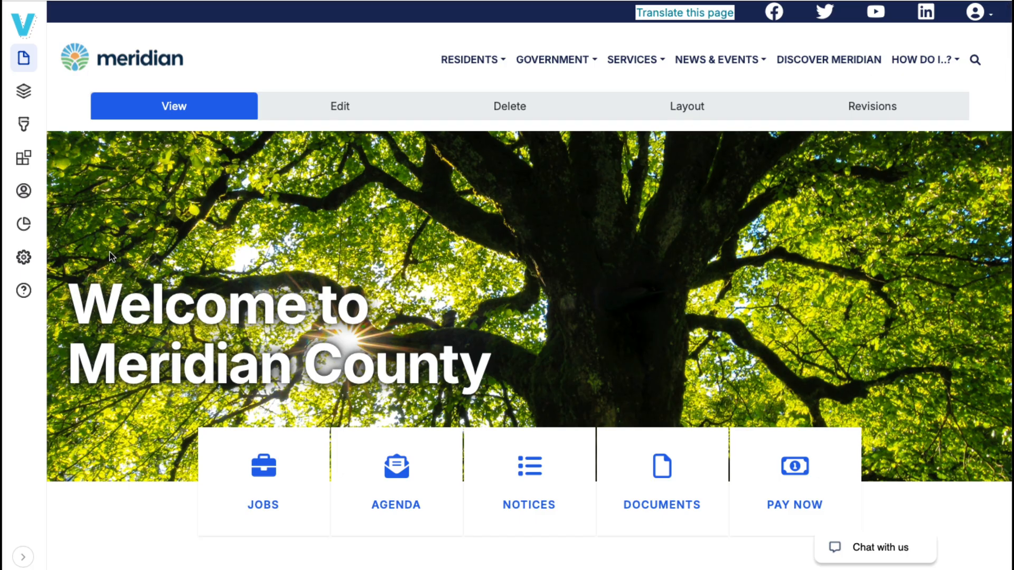
- Create and save a landing page titled "Demo Page" with its title excluded from display
{"action": "left_click", "coordinate": [23, 58]}
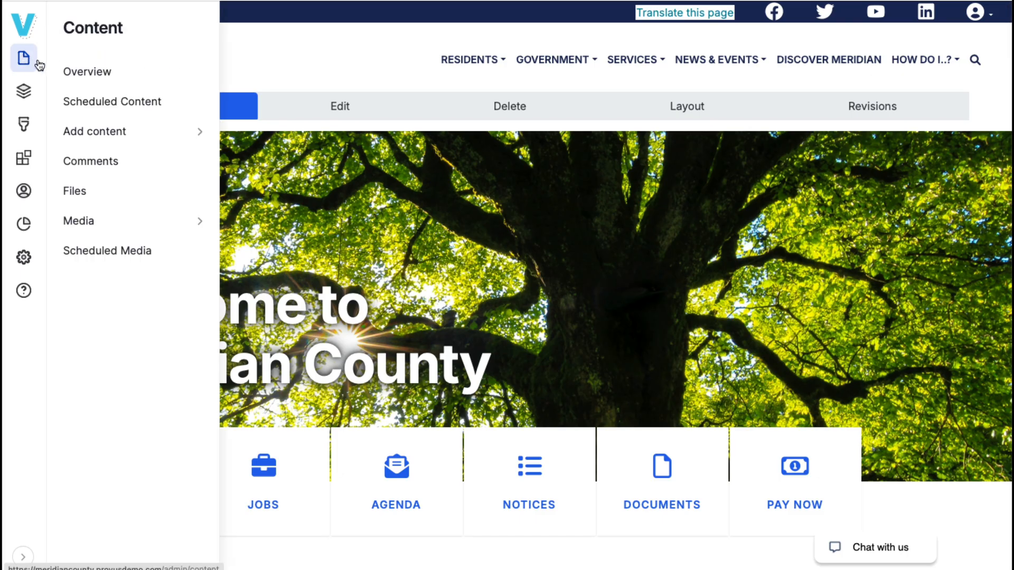
{"action": "left_click", "coordinate": [80, 133]}
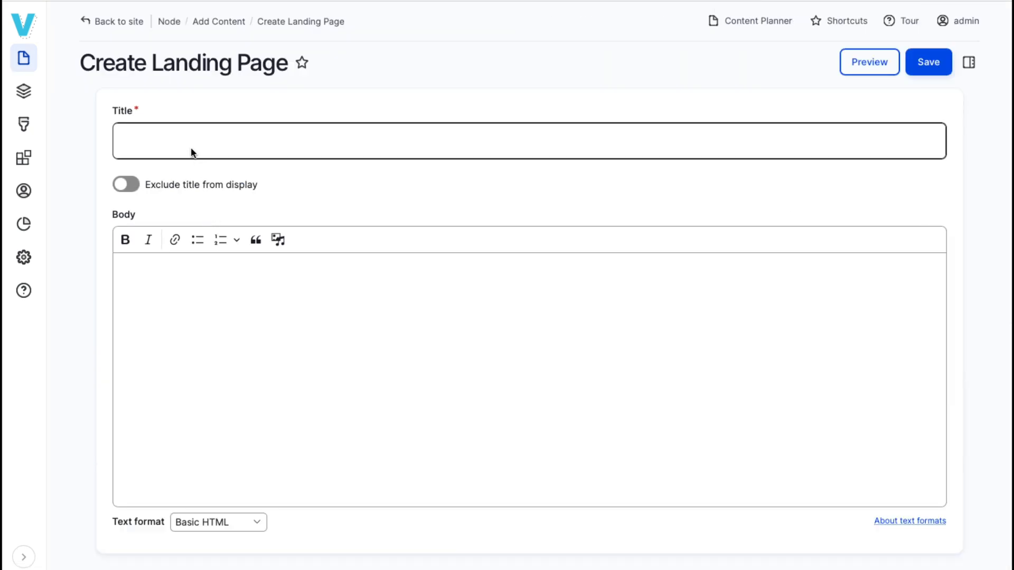
{"action": "left_click", "coordinate": [190, 149]}
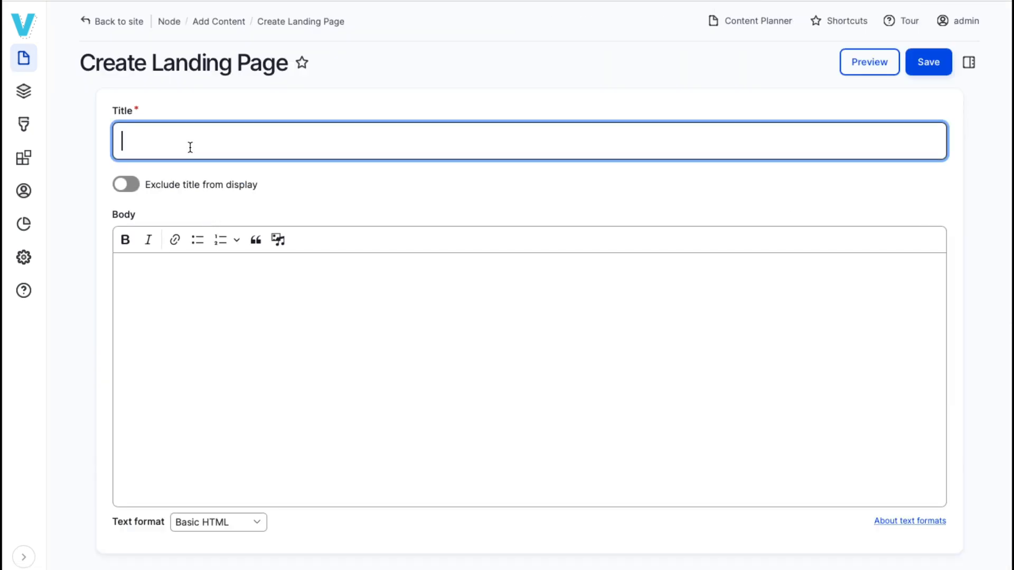
{"action": "type", "text": "Demo Page"}
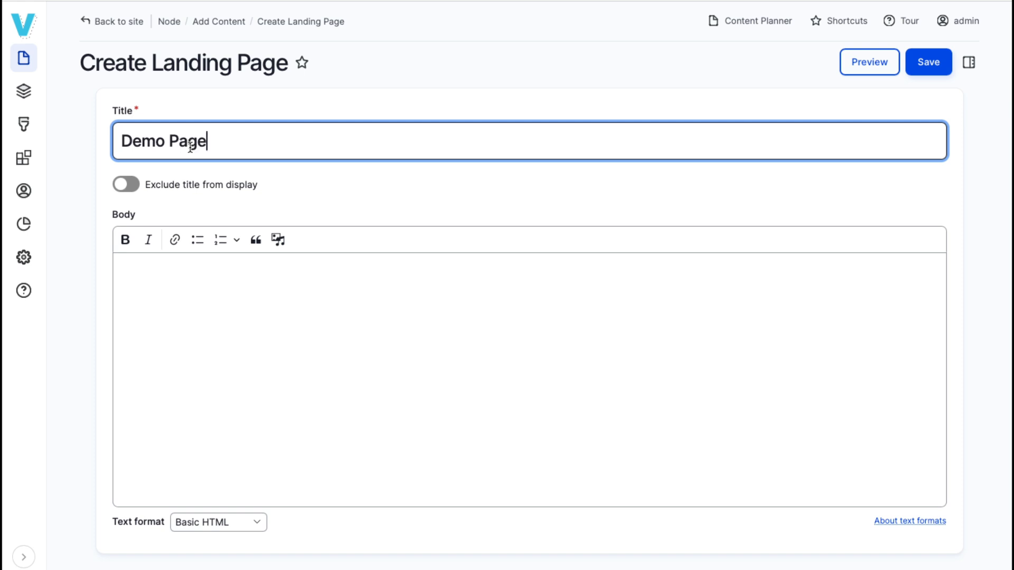
{"action": "left_click", "coordinate": [125, 184]}
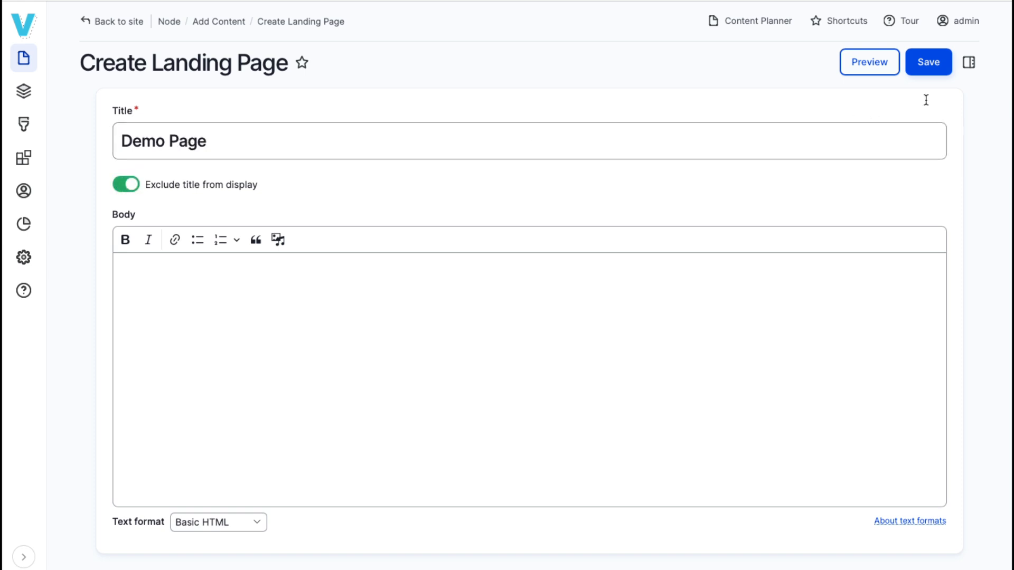
{"action": "left_click", "coordinate": [929, 64]}
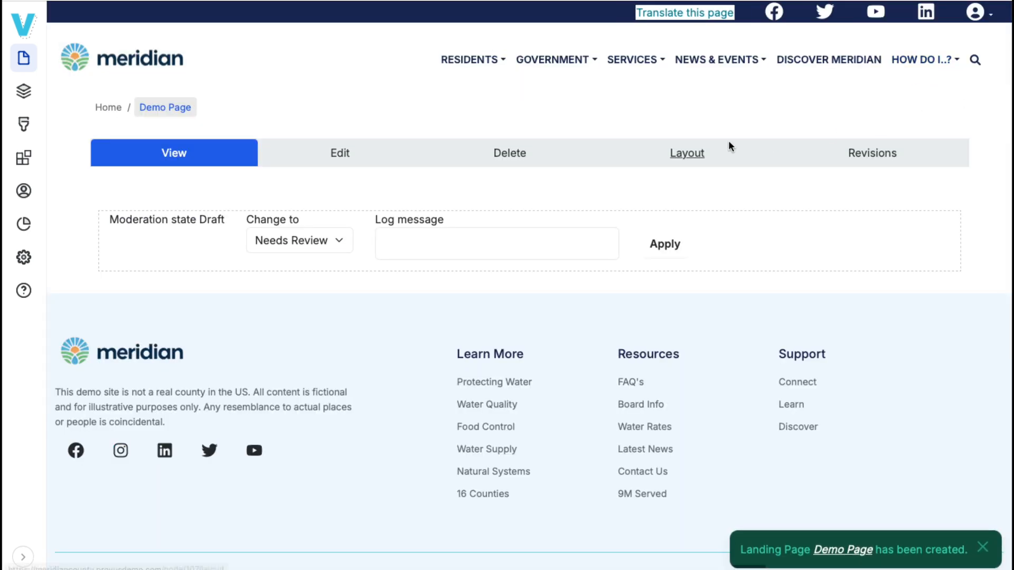
- Open the layout editor of Demo Page and look over its sections
{"action": "left_click", "coordinate": [685, 153]}
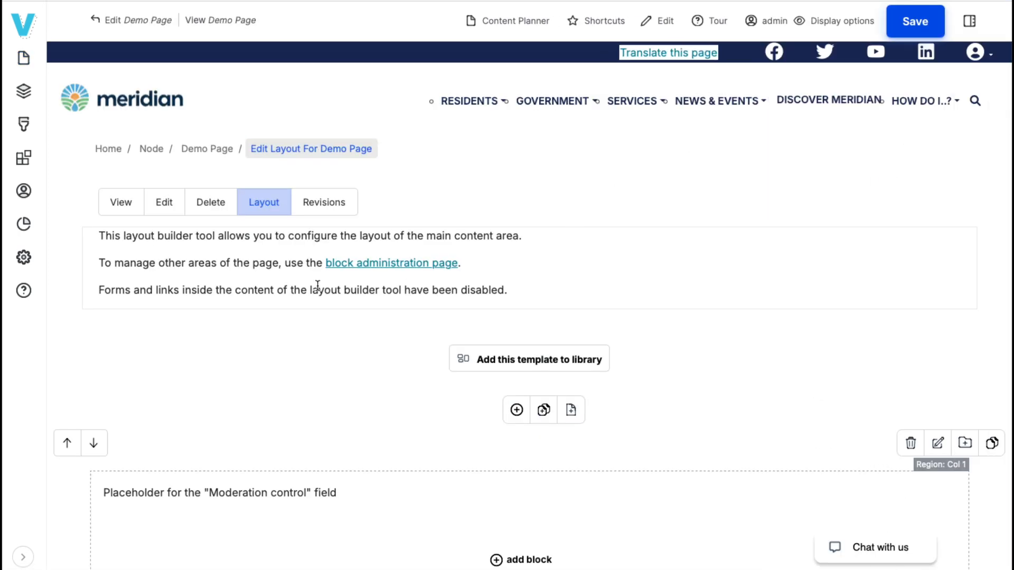
{"action": "scroll", "coordinate": [360, 239], "scroll_direction": "down", "scroll_amount": 3}
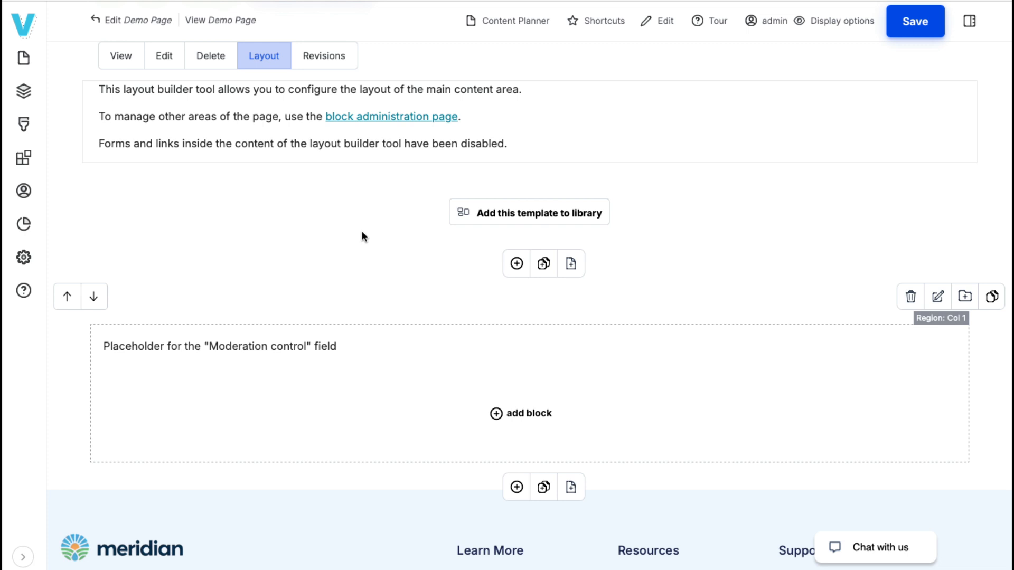
{"action": "scroll", "coordinate": [362, 236], "scroll_direction": "up", "scroll_amount": 1}
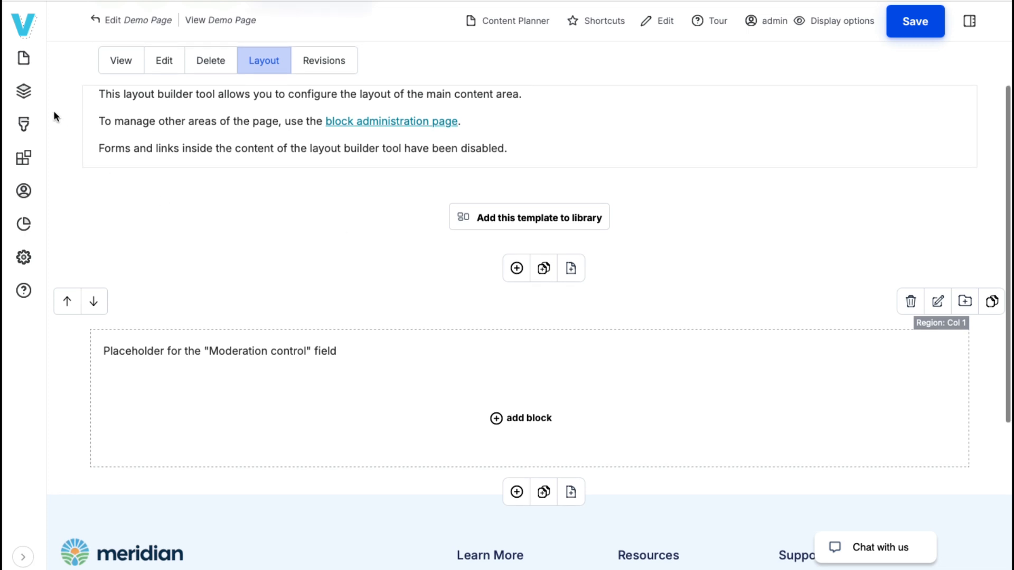
- Go to the site's content overview and open the Layout Builder Library
{"action": "mouse_move", "coordinate": [25, 63]}
{"action": "left_click", "coordinate": [74, 75]}
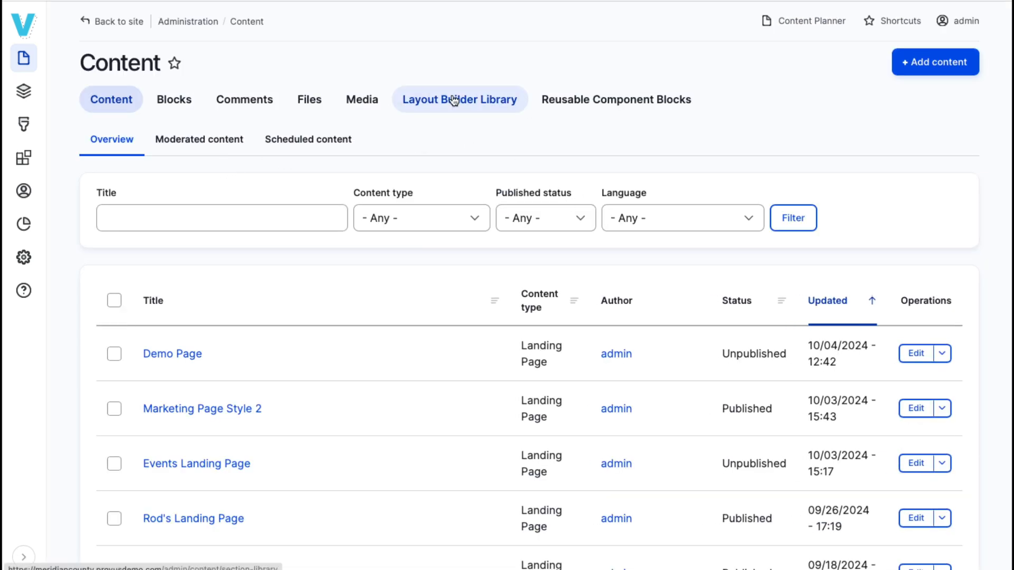
{"action": "scroll", "coordinate": [453, 98], "scroll_direction": "down", "scroll_amount": 1}
{"action": "left_click", "coordinate": [453, 98]}
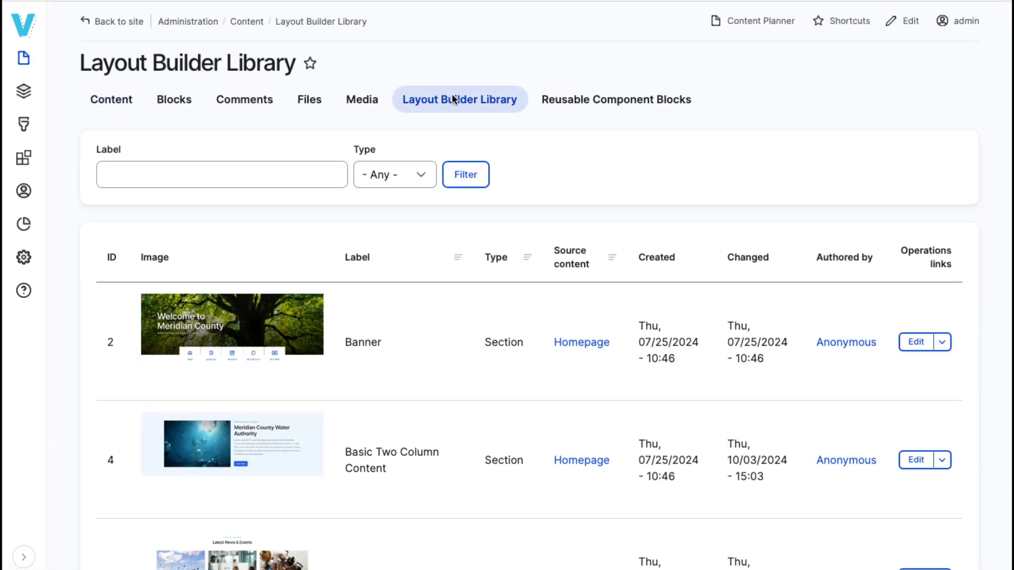
- Filter the Layout Builder Library by the type Template and look through the page templates
{"action": "scroll", "coordinate": [453, 99], "scroll_direction": "down", "scroll_amount": 3}
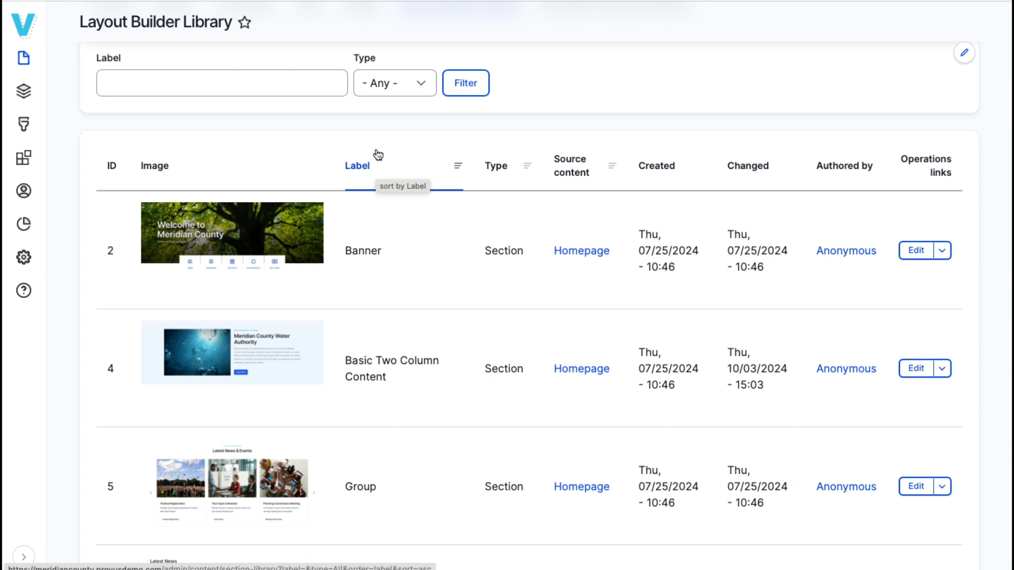
{"action": "left_click", "coordinate": [418, 84]}
{"action": "left_click", "coordinate": [455, 88]}
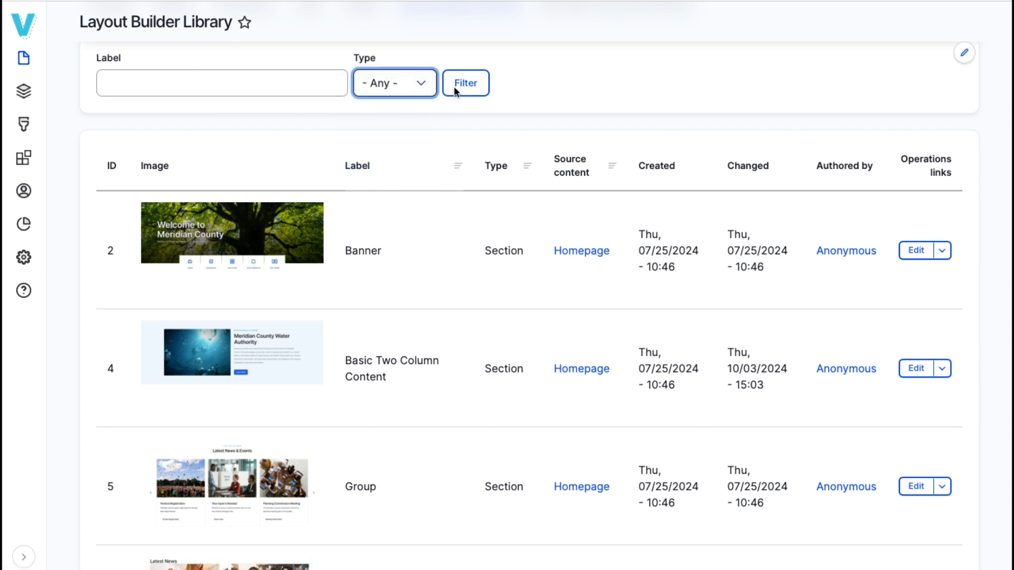
{"action": "left_click", "coordinate": [454, 86]}
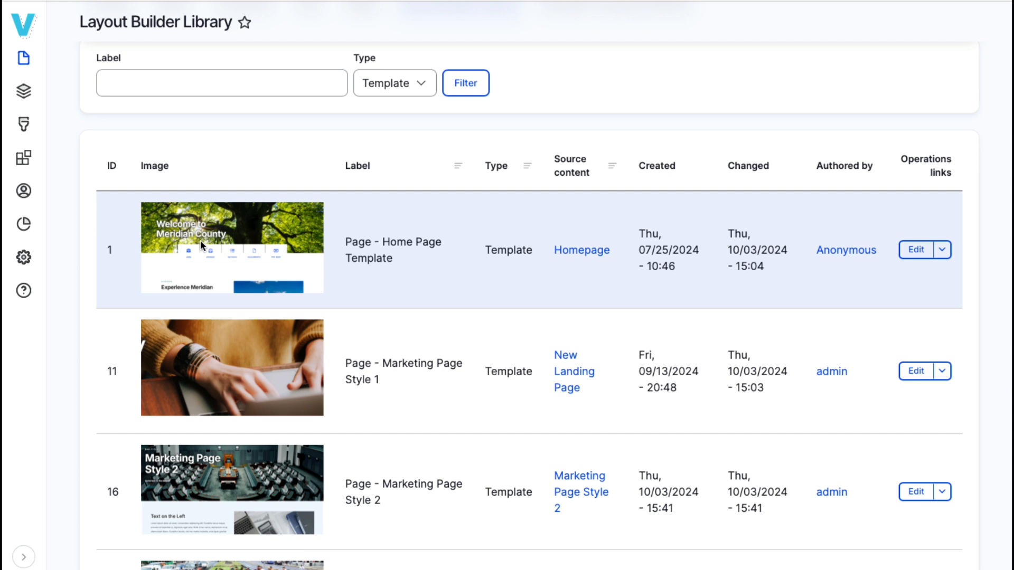
{"action": "scroll", "coordinate": [201, 242], "scroll_direction": "down", "scroll_amount": 3}
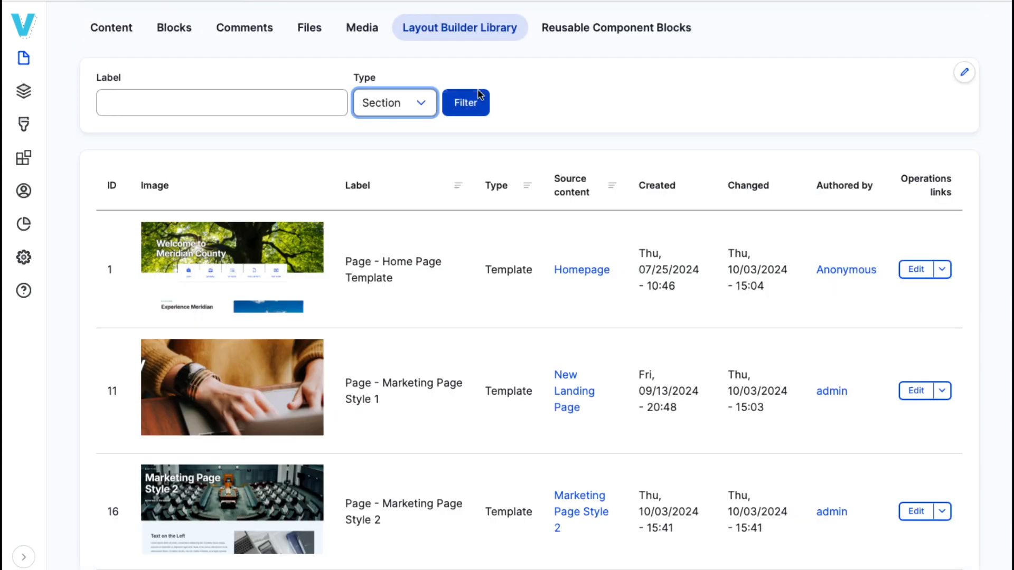
- Filter the Layout Builder Library by the type Section and examine the available sections, then return to Demo Page's layout
{"action": "left_click", "coordinate": [469, 100]}
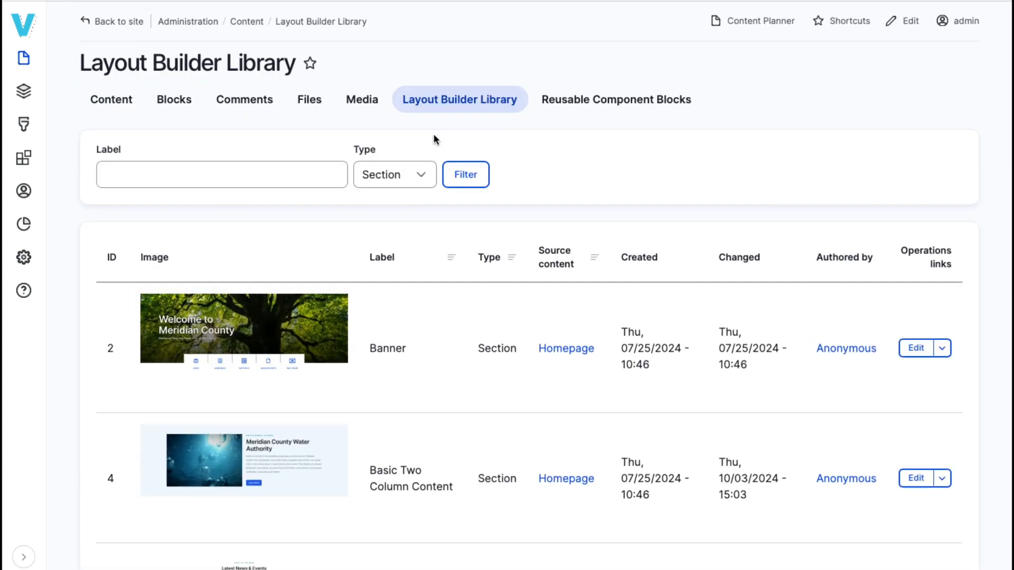
{"action": "scroll", "coordinate": [434, 139], "scroll_direction": "down", "scroll_amount": 2}
{"action": "scroll", "coordinate": [434, 138], "scroll_direction": "down", "scroll_amount": 3}
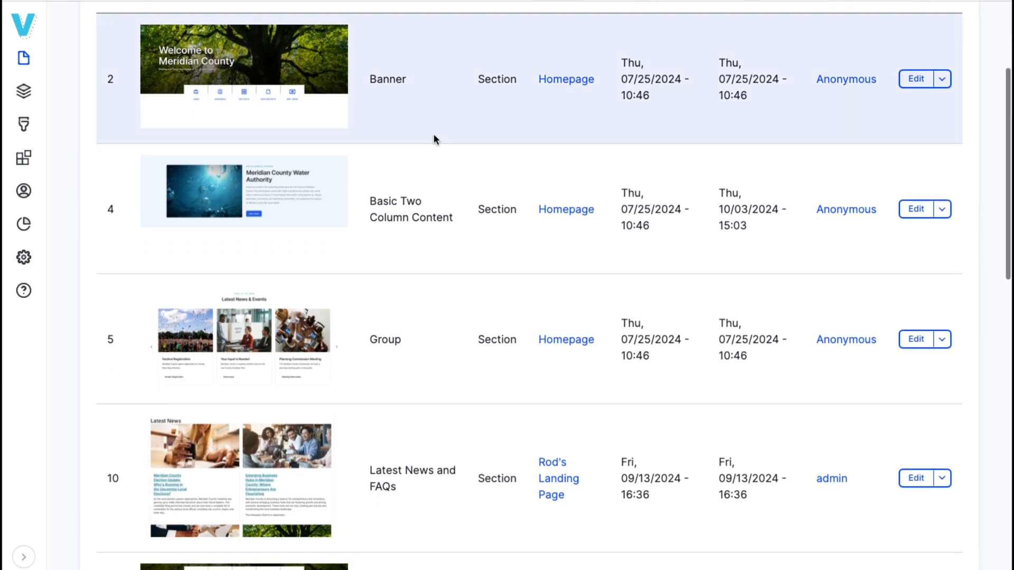
{"action": "scroll", "coordinate": [433, 138], "scroll_direction": "down", "scroll_amount": 5}
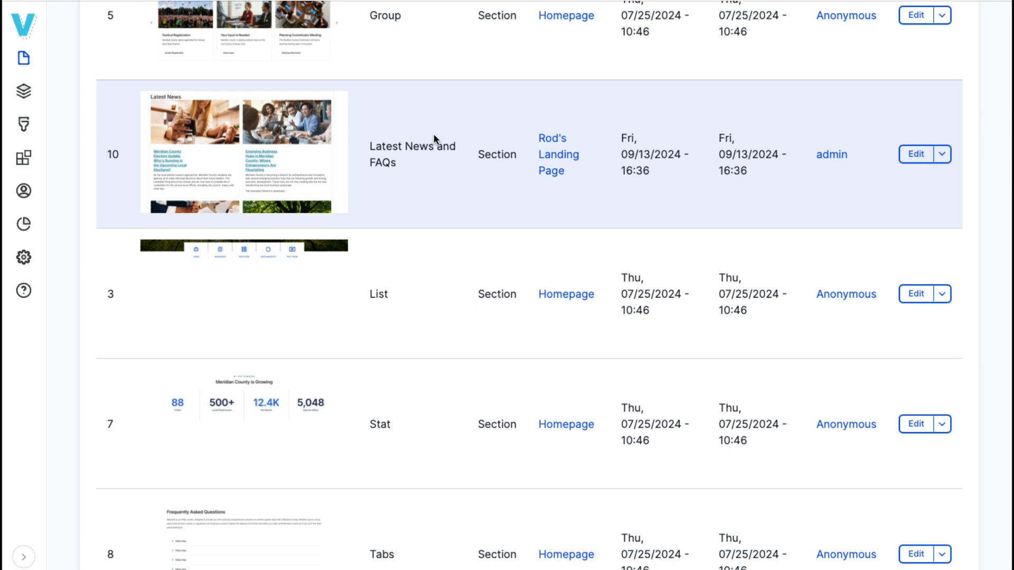
{"action": "scroll", "coordinate": [433, 136], "scroll_direction": "down", "scroll_amount": 5}
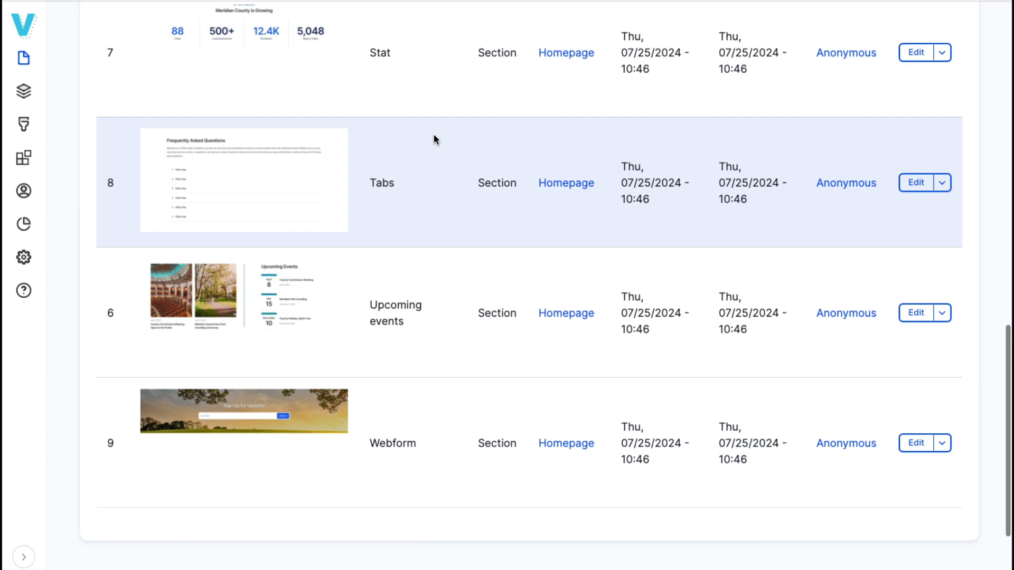
{"action": "scroll", "coordinate": [433, 139], "scroll_direction": "up", "scroll_amount": 2}
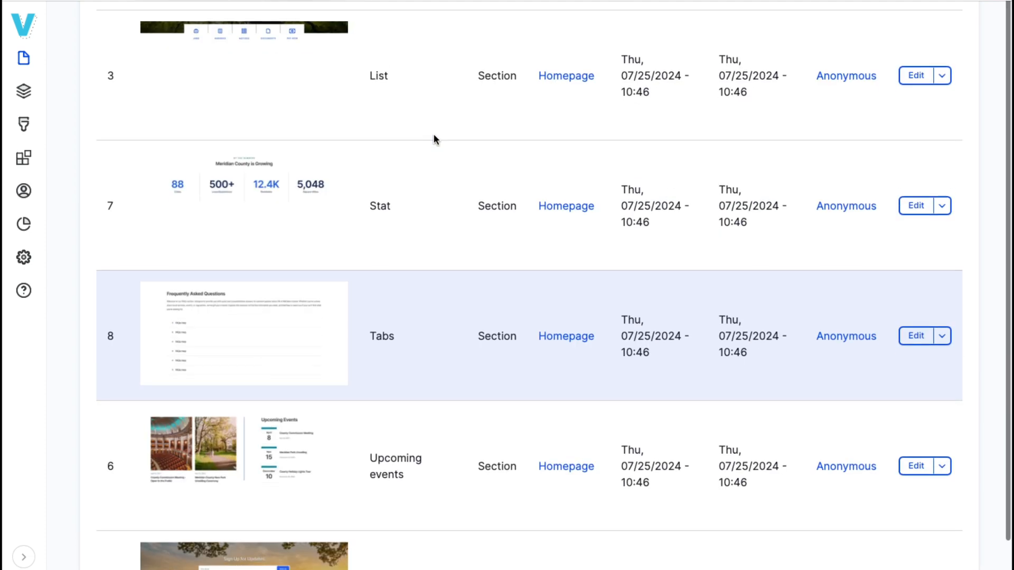
{"action": "scroll", "coordinate": [433, 139], "scroll_direction": "down", "scroll_amount": 1}
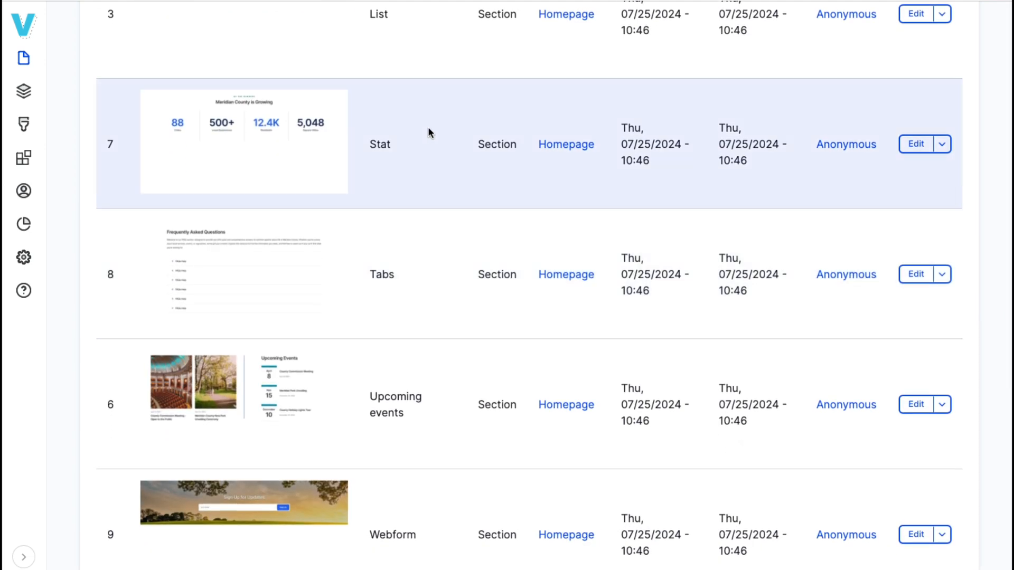
{"action": "scroll", "coordinate": [429, 131], "scroll_direction": "up", "scroll_amount": 13}
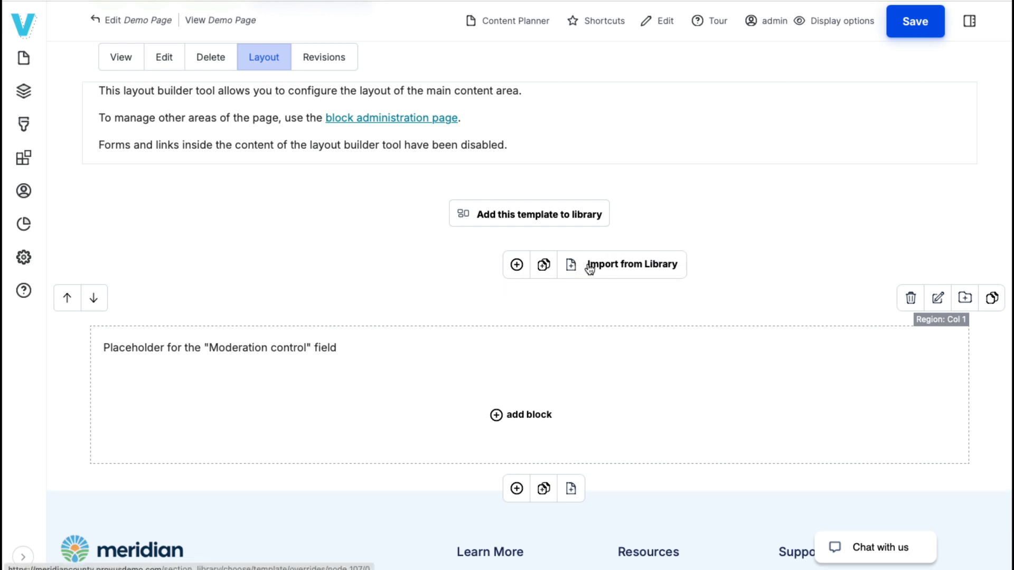
- Import the "Page - Marketing Page Style 1" template from the library above Demo Page's existing section and review its sections
{"action": "left_click", "coordinate": [622, 268]}
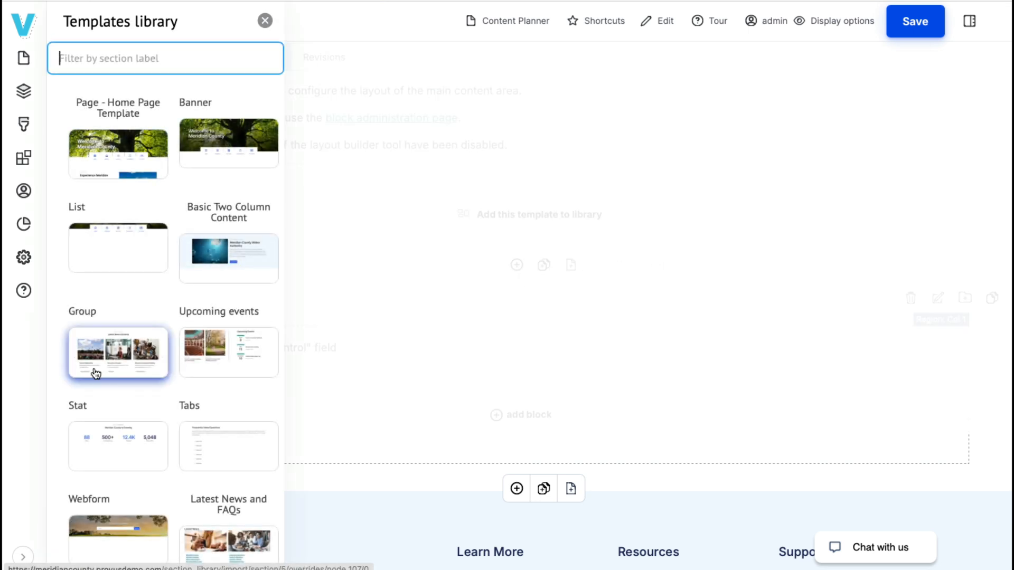
{"action": "scroll", "coordinate": [96, 375], "scroll_direction": "down", "scroll_amount": 5}
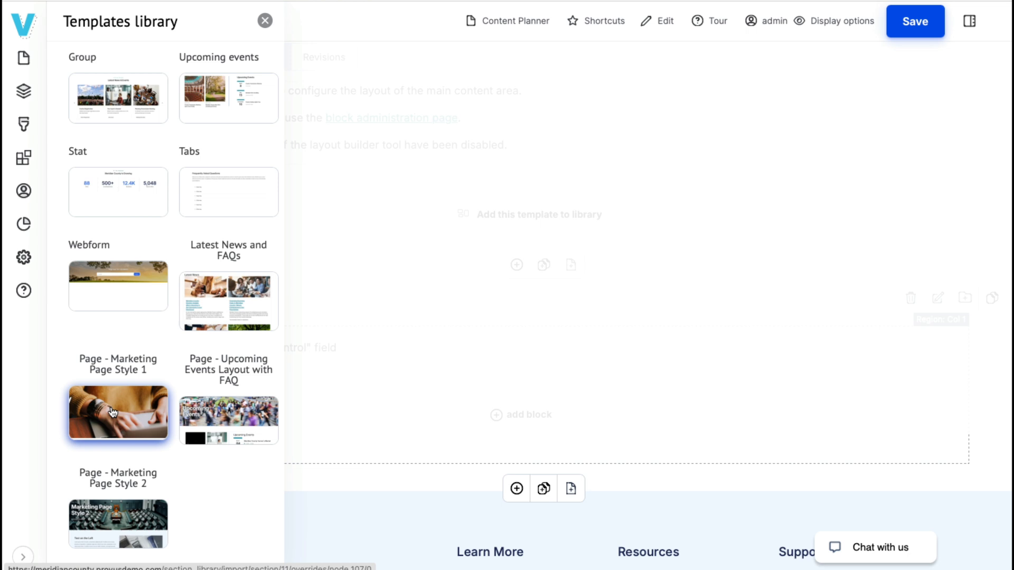
{"action": "left_click", "coordinate": [112, 412]}
{"action": "scroll", "coordinate": [112, 408], "scroll_direction": "down", "scroll_amount": 5}
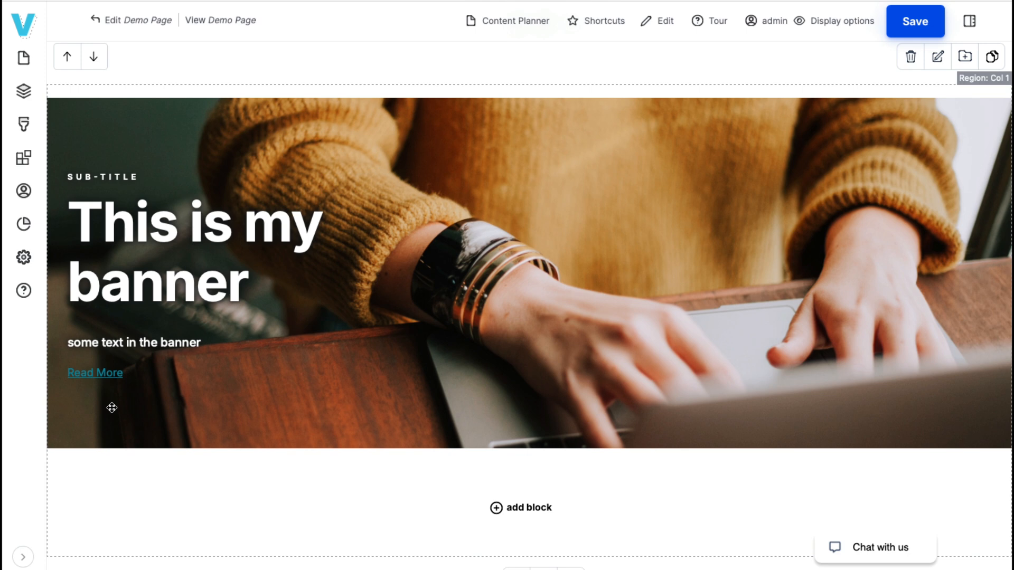
{"action": "scroll", "coordinate": [157, 487], "scroll_direction": "down", "scroll_amount": 7}
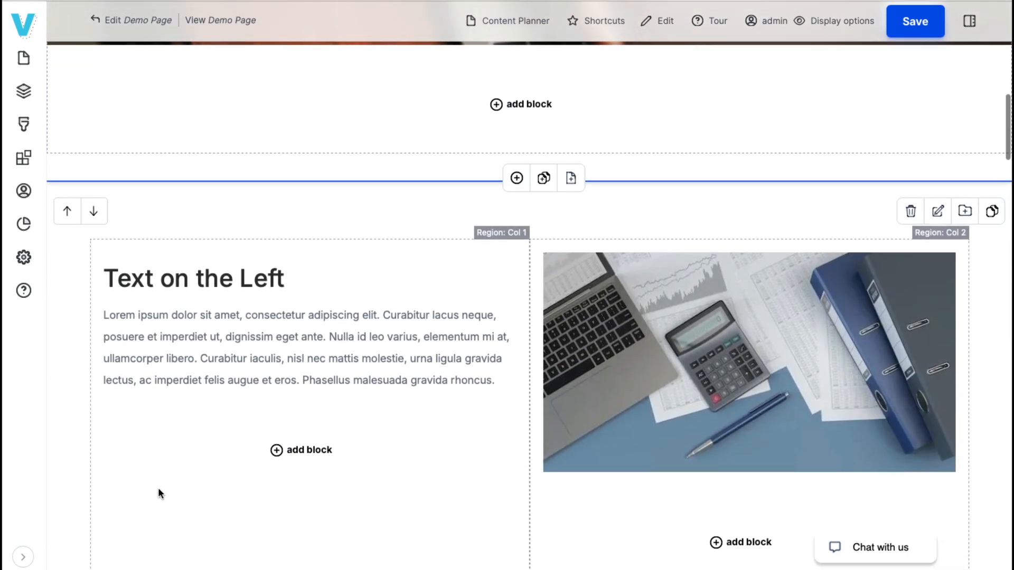
{"action": "scroll", "coordinate": [158, 487], "scroll_direction": "down", "scroll_amount": 4}
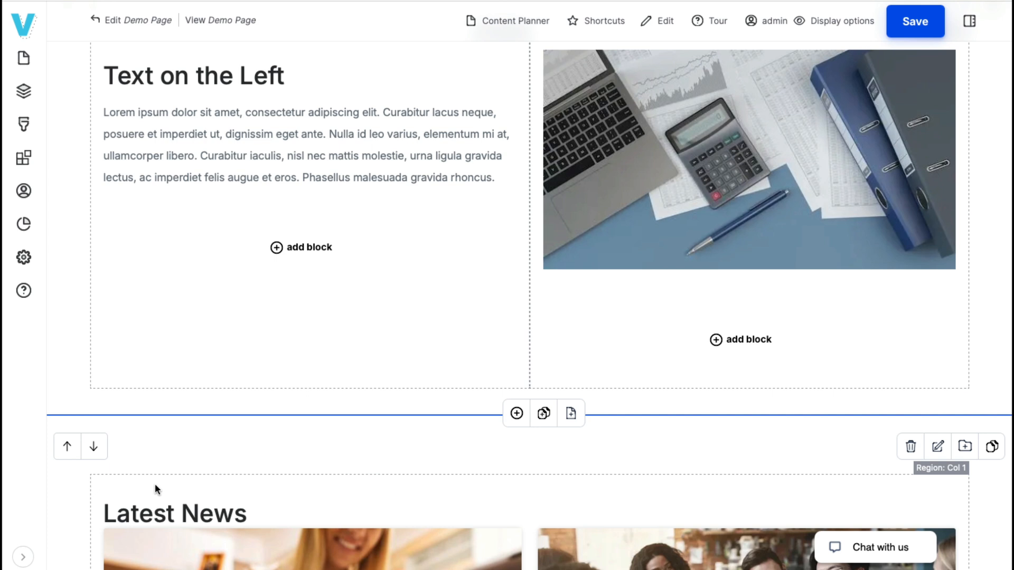
{"action": "scroll", "coordinate": [155, 488], "scroll_direction": "up", "scroll_amount": 2}
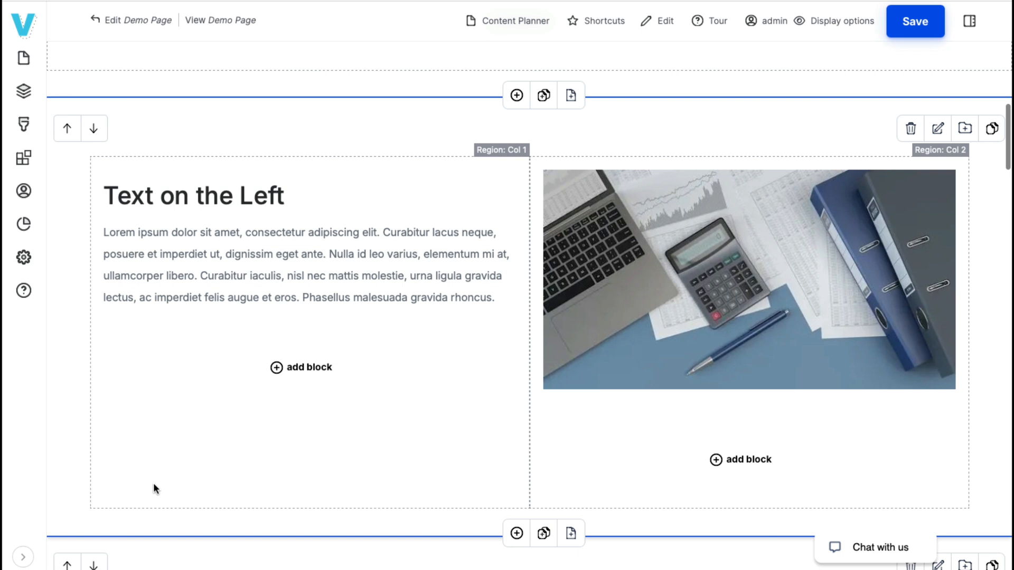
- Examine the configuration of the "Text on the Left" block, close it, and look over the banner and two-column sections
{"action": "left_click", "coordinate": [143, 197]}
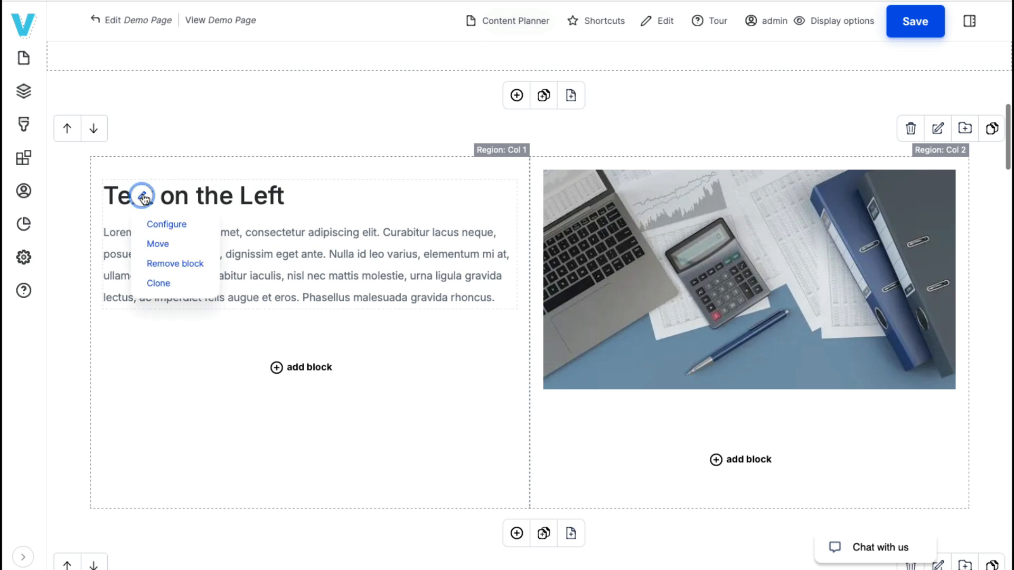
{"action": "left_click", "coordinate": [165, 226]}
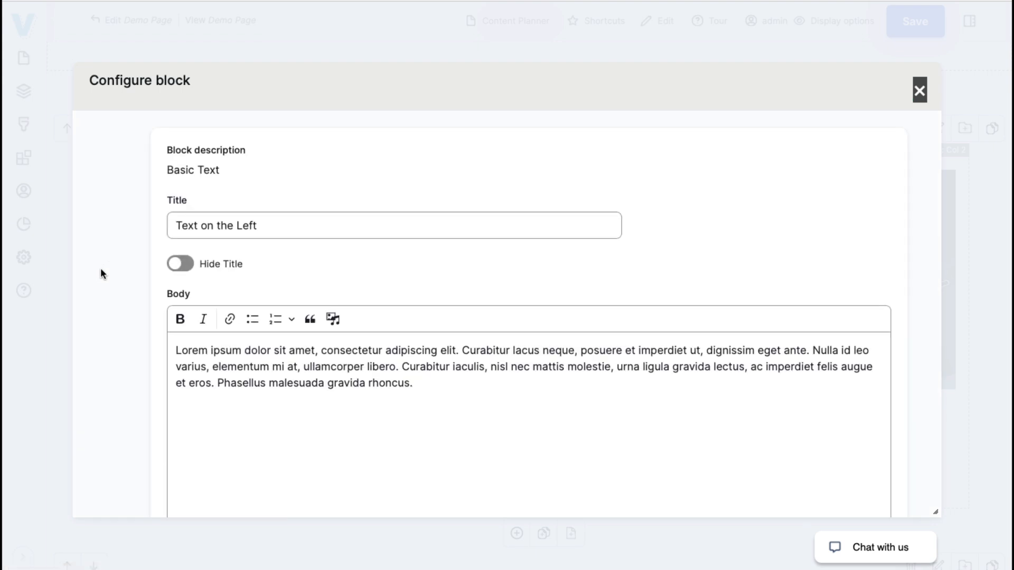
{"action": "left_click", "coordinate": [923, 91]}
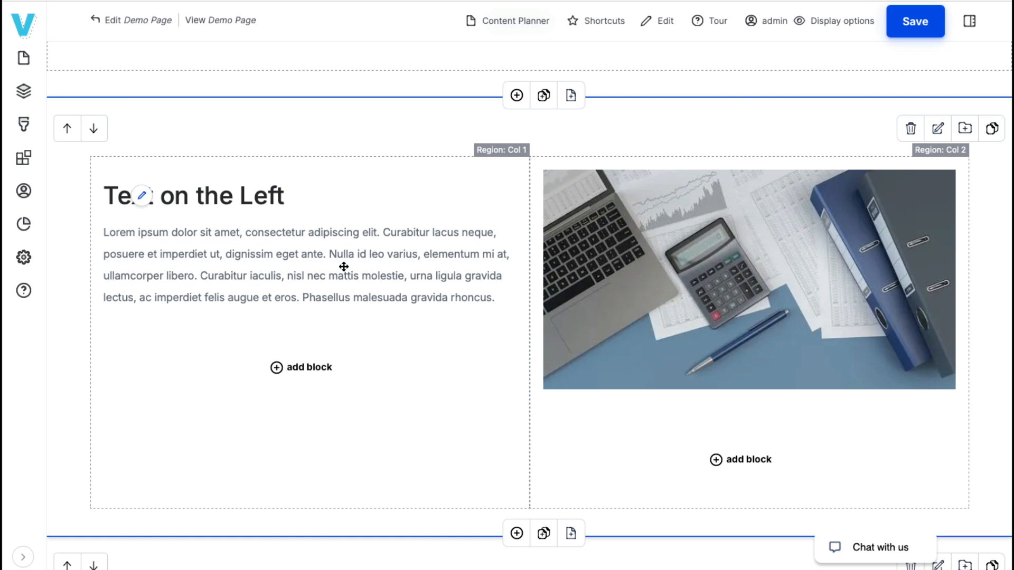
{"action": "scroll", "coordinate": [343, 267], "scroll_direction": "up", "scroll_amount": 3}
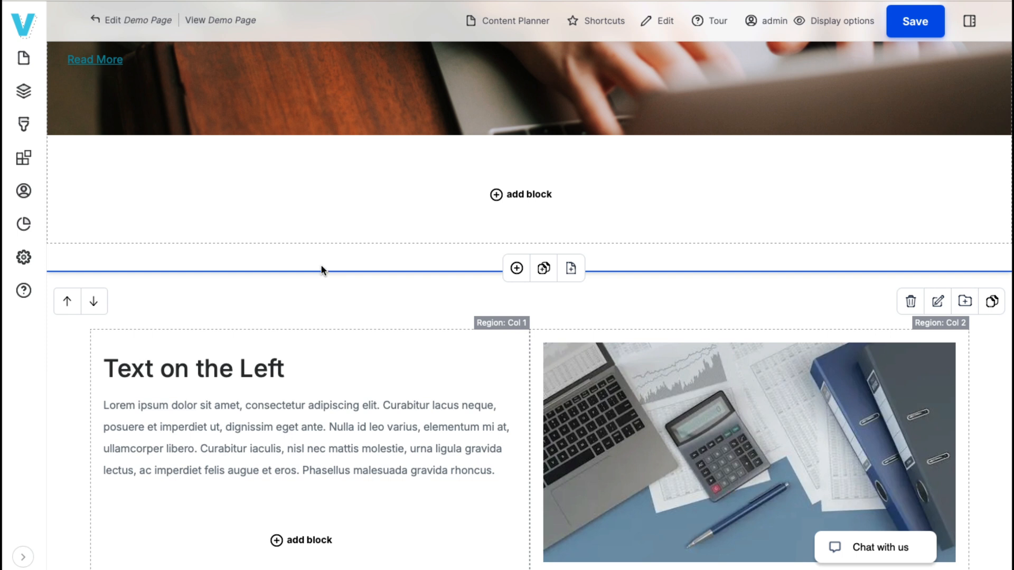
{"action": "scroll", "coordinate": [319, 268], "scroll_direction": "up", "scroll_amount": 7}
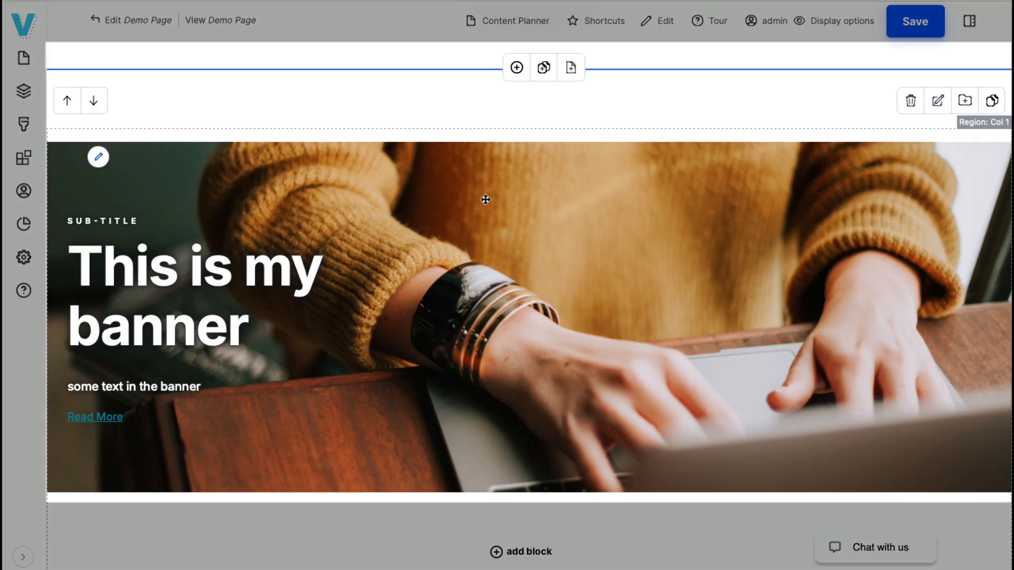
{"action": "scroll", "coordinate": [513, 217], "scroll_direction": "down", "scroll_amount": 3}
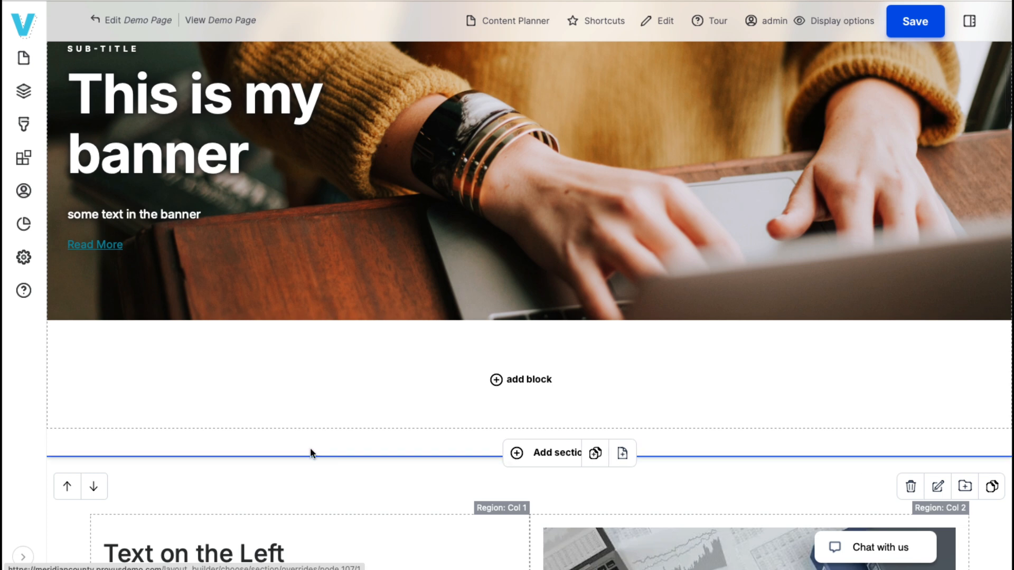
{"action": "scroll", "coordinate": [309, 447], "scroll_direction": "down", "scroll_amount": 5}
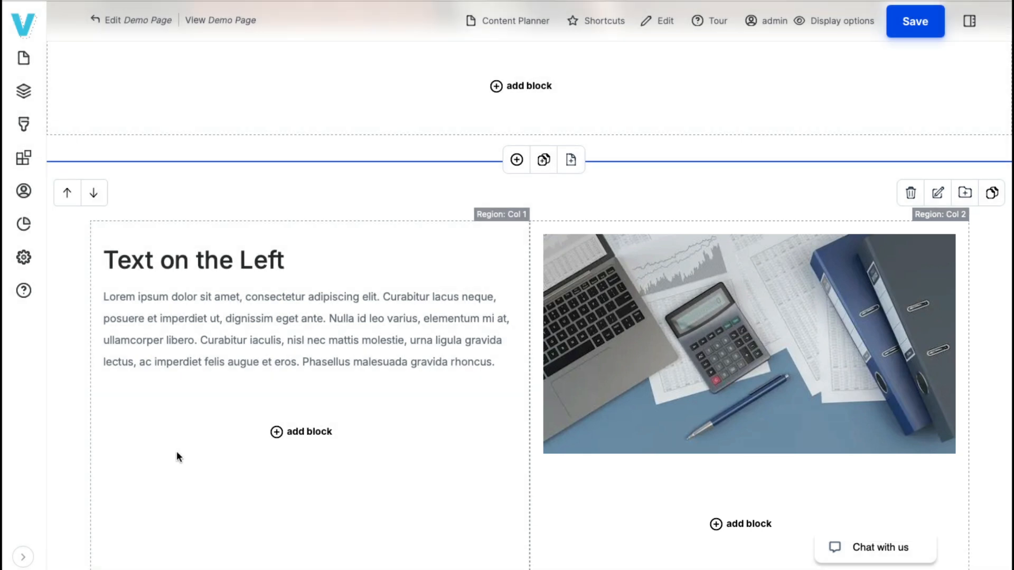
{"action": "scroll", "coordinate": [177, 452], "scroll_direction": "down", "scroll_amount": 3}
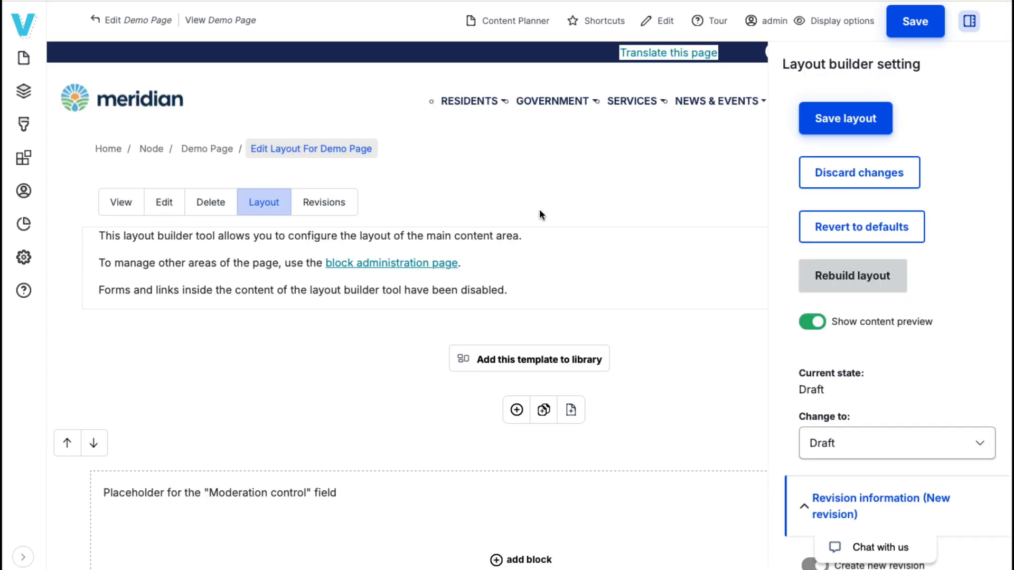
- Add a Bootstrap 1 Col section with an Edge to Edge container and No Gutters above Demo Page's existing section
{"action": "left_click", "coordinate": [969, 22]}
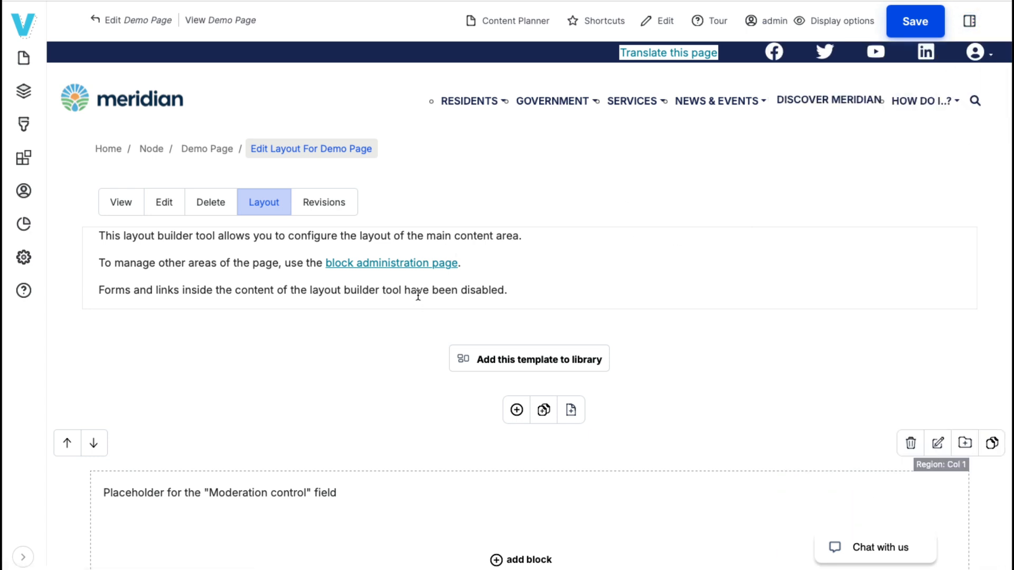
{"action": "scroll", "coordinate": [392, 338], "scroll_direction": "down", "scroll_amount": 1}
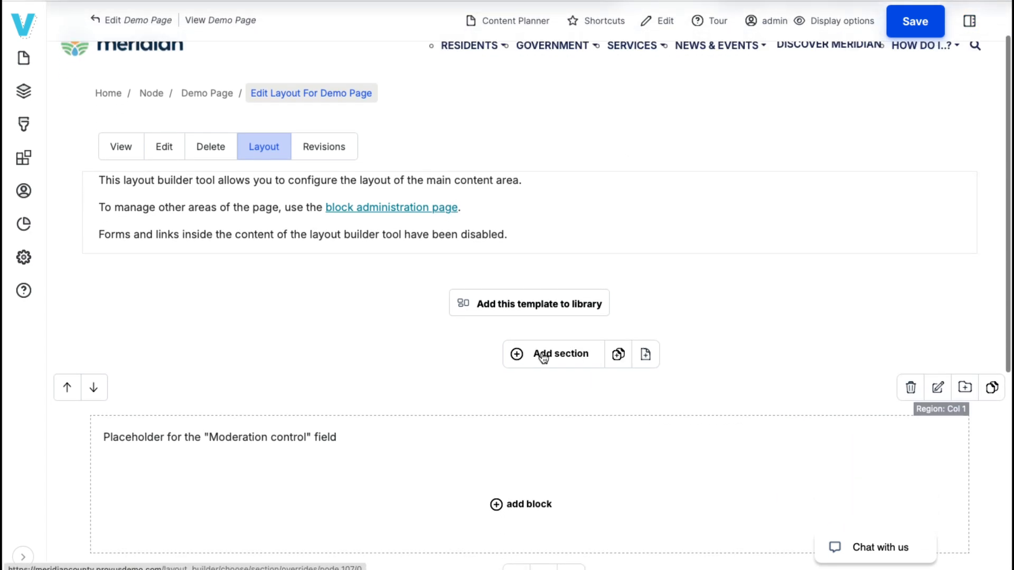
{"action": "left_click", "coordinate": [542, 355]}
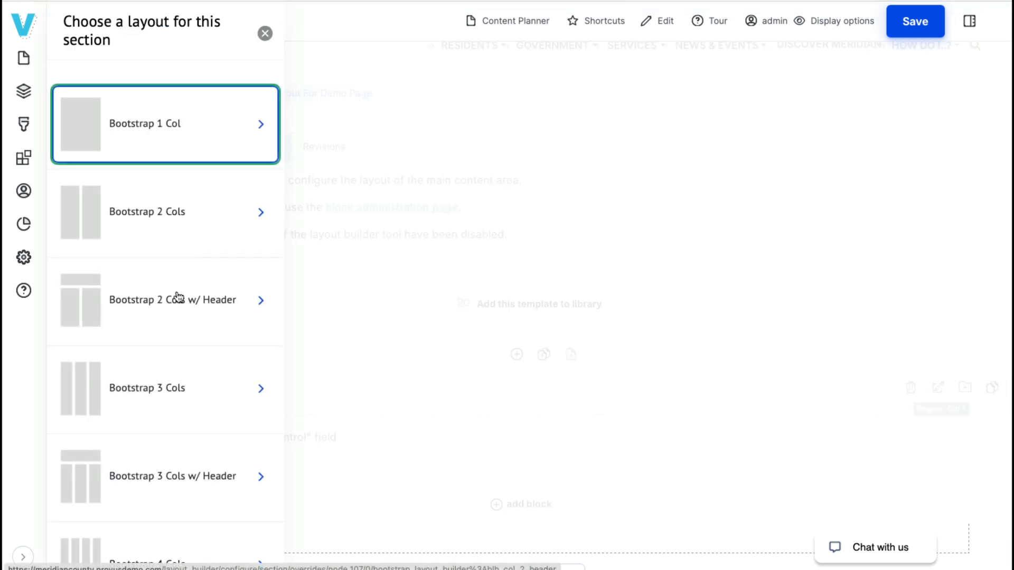
{"action": "scroll", "coordinate": [177, 297], "scroll_direction": "down", "scroll_amount": 3}
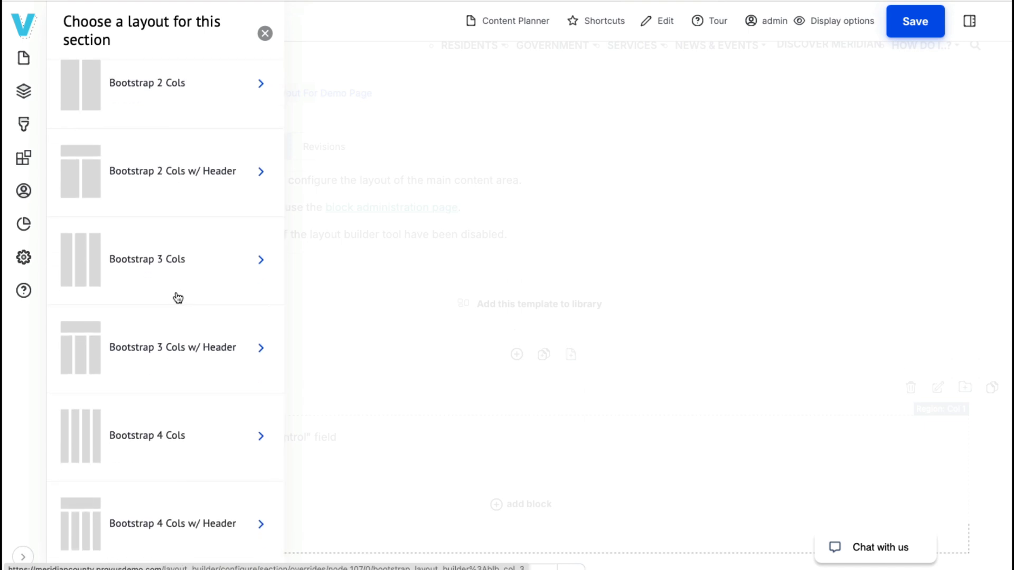
{"action": "scroll", "coordinate": [177, 297], "scroll_direction": "up", "scroll_amount": 3}
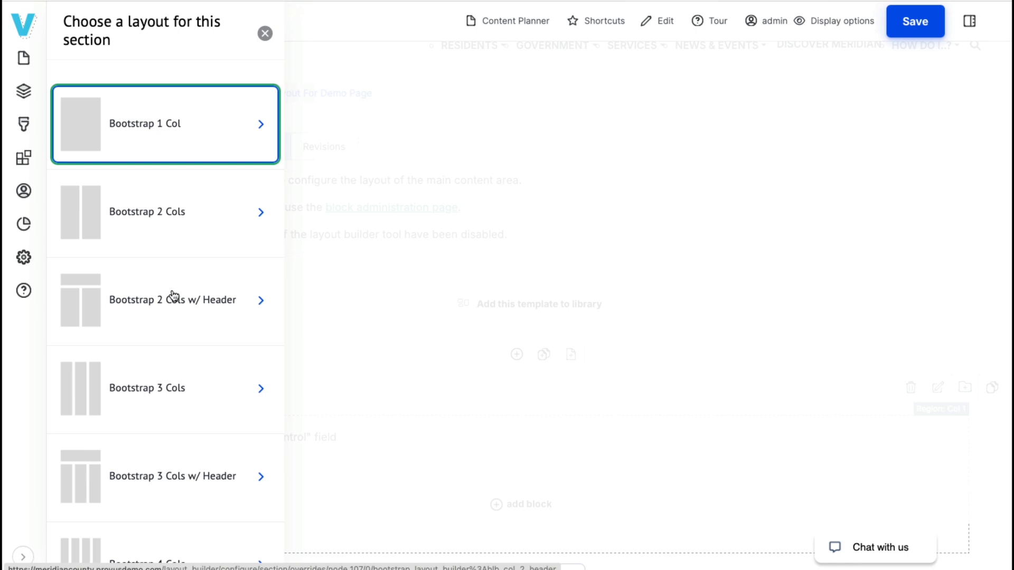
{"action": "left_click", "coordinate": [157, 127]}
{"action": "left_click", "coordinate": [162, 206]}
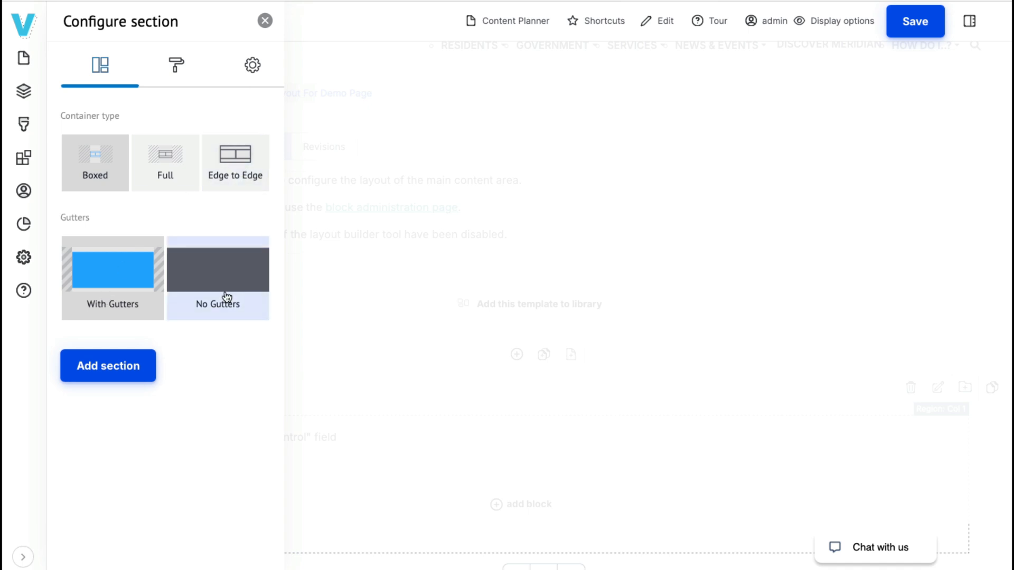
{"action": "left_click", "coordinate": [236, 160]}
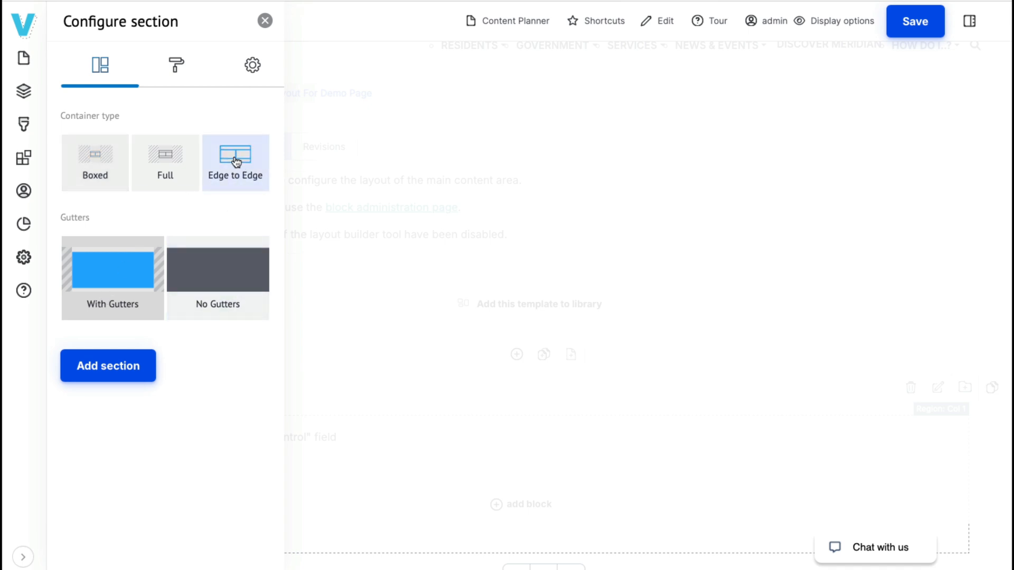
{"action": "left_click", "coordinate": [226, 265]}
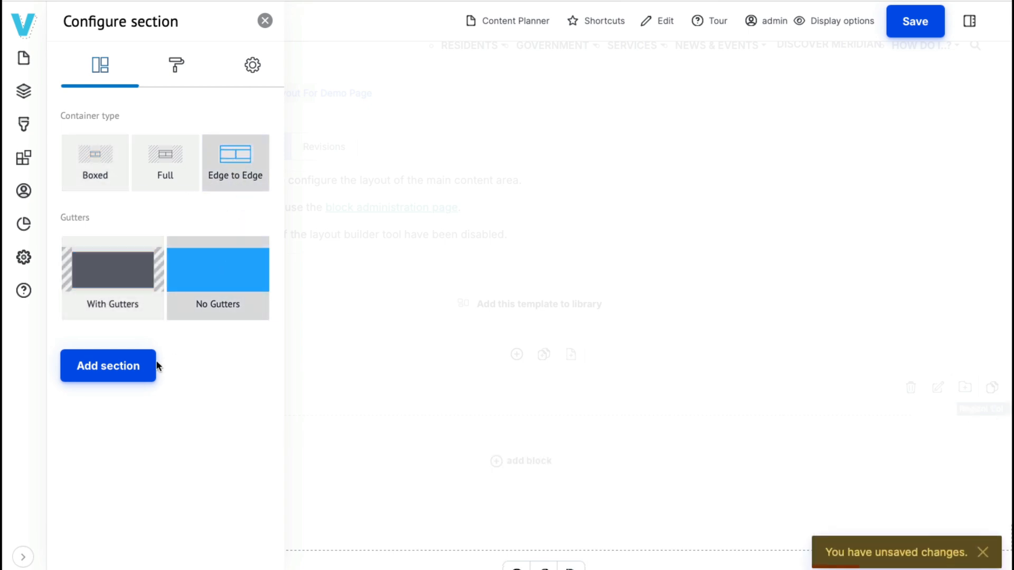
{"action": "left_click", "coordinate": [108, 365]}
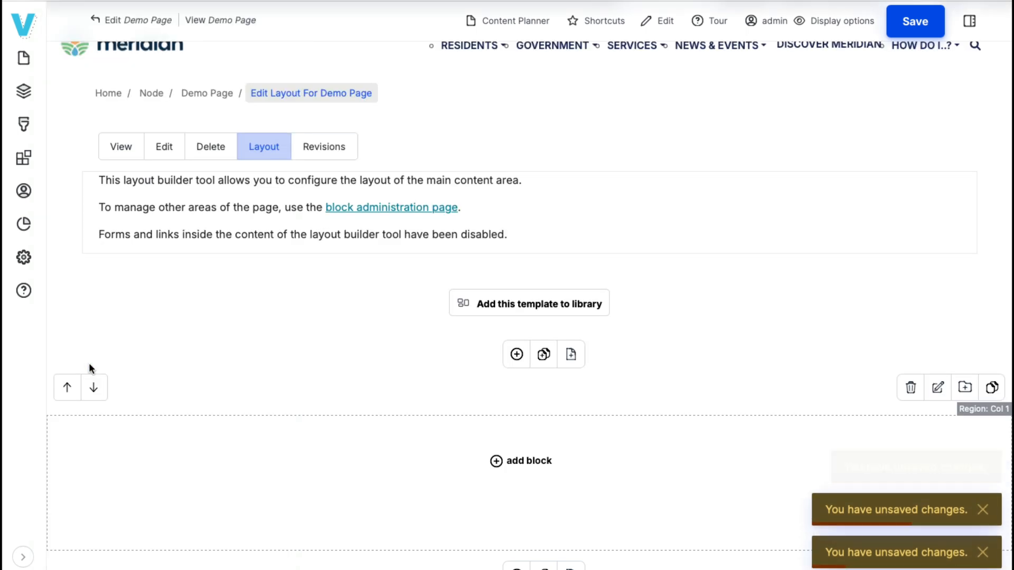
- Look through the block types available for the new edge-to-edge section and choose Banner
{"action": "scroll", "coordinate": [211, 338], "scroll_direction": "down", "scroll_amount": 4}
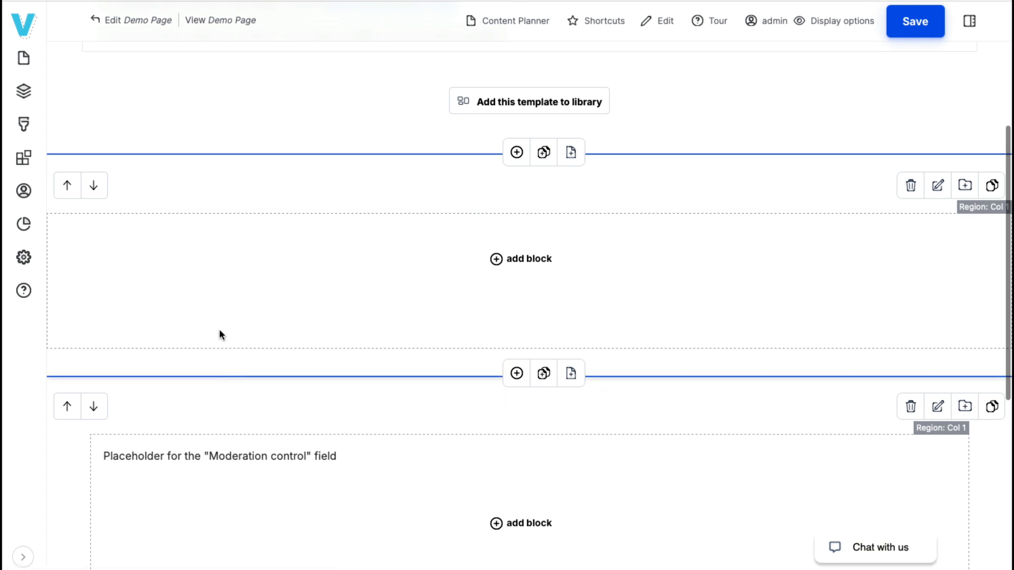
{"action": "left_click", "coordinate": [526, 259]}
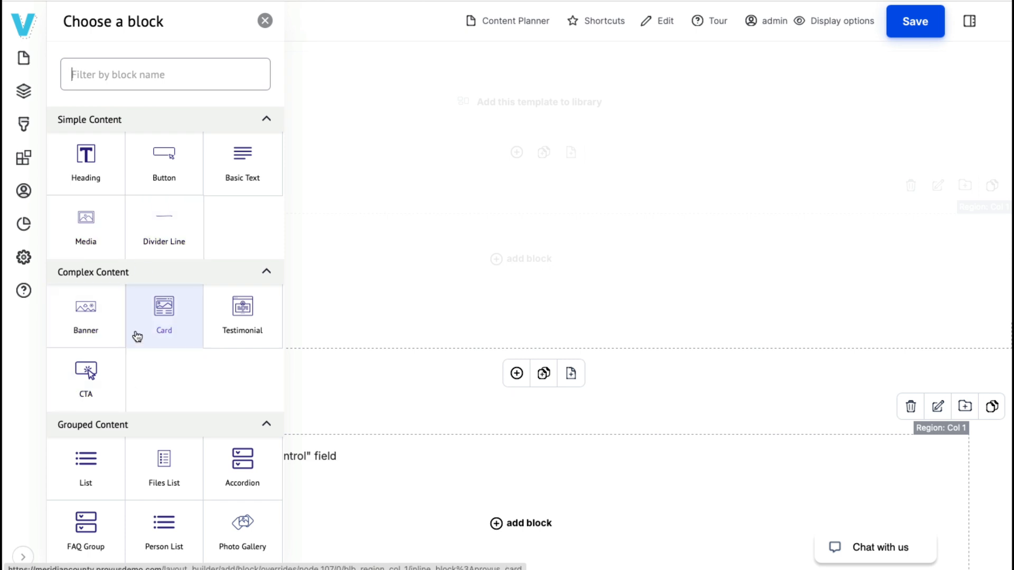
{"action": "scroll", "coordinate": [127, 345], "scroll_direction": "down", "scroll_amount": 1}
{"action": "scroll", "coordinate": [127, 345], "scroll_direction": "down", "scroll_amount": 4}
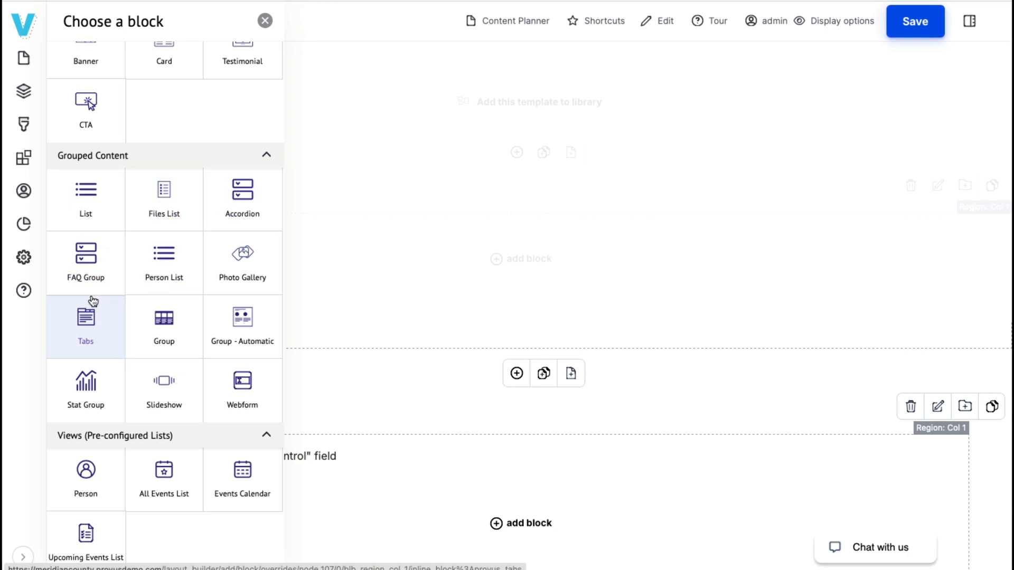
{"action": "scroll", "coordinate": [79, 299], "scroll_direction": "down", "scroll_amount": 2}
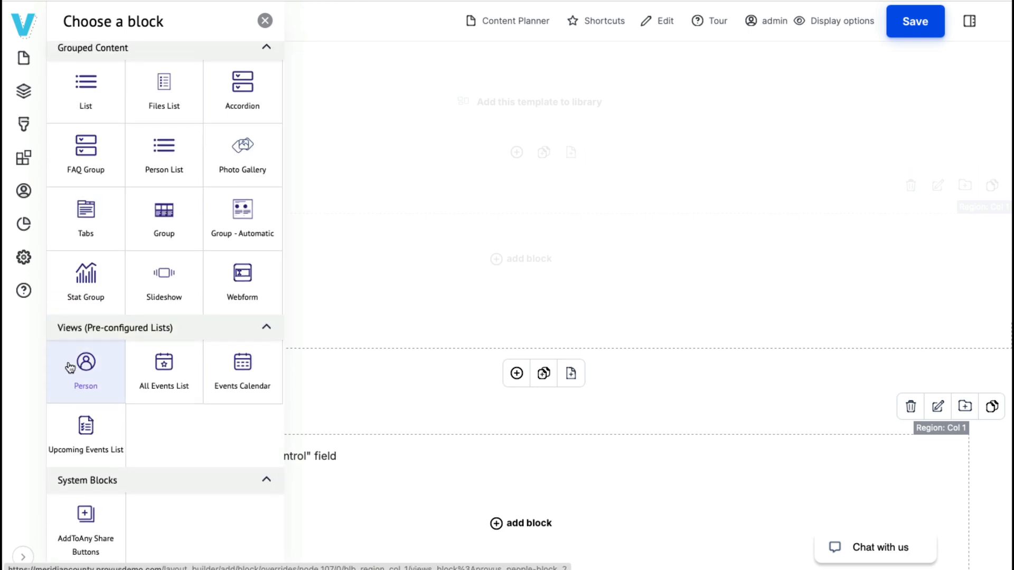
{"action": "scroll", "coordinate": [69, 367], "scroll_direction": "up", "scroll_amount": 7}
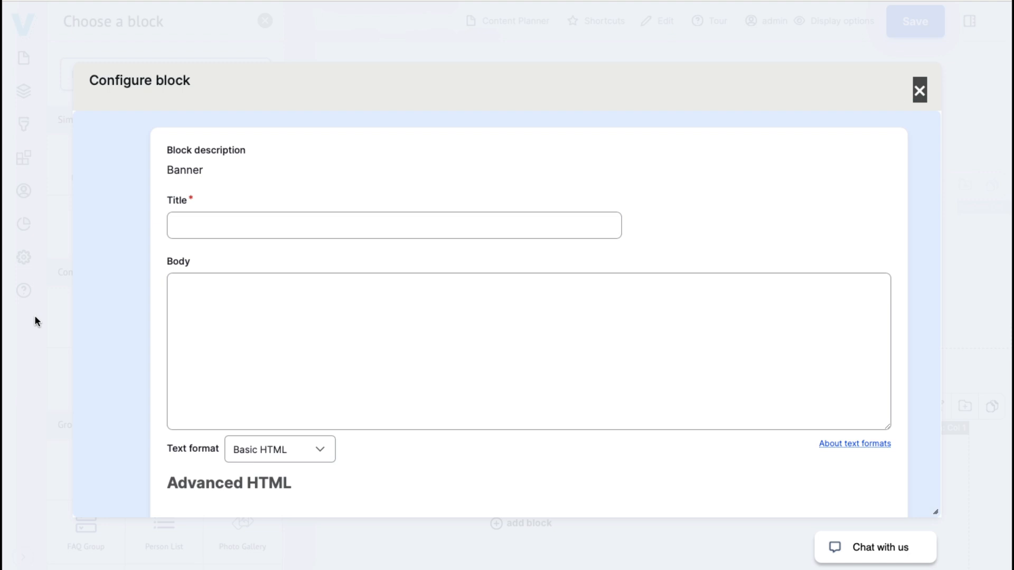
- Give the banner block the title "This is my banner" and the sub-title "Sub-title"
{"action": "left_click", "coordinate": [189, 227]}
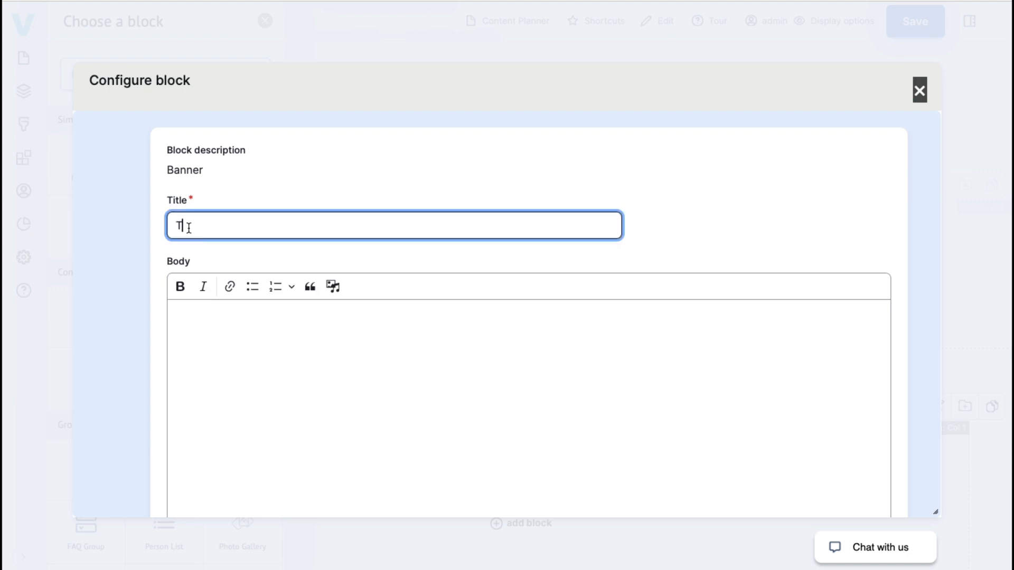
{"action": "type", "text": "This is my banner"}
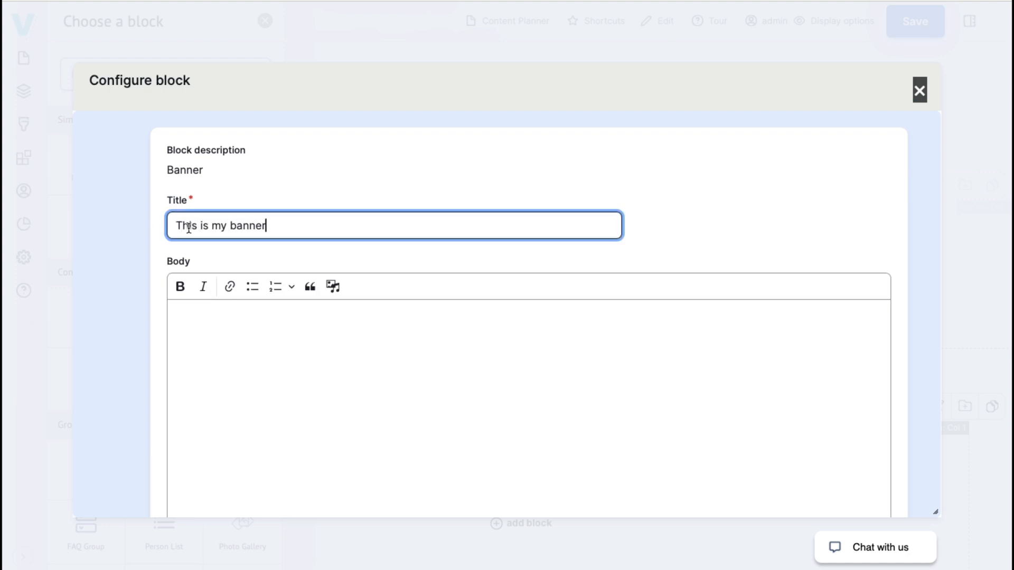
{"action": "key", "text": "Tab"}
{"action": "scroll", "coordinate": [192, 223], "scroll_direction": "down", "scroll_amount": 5}
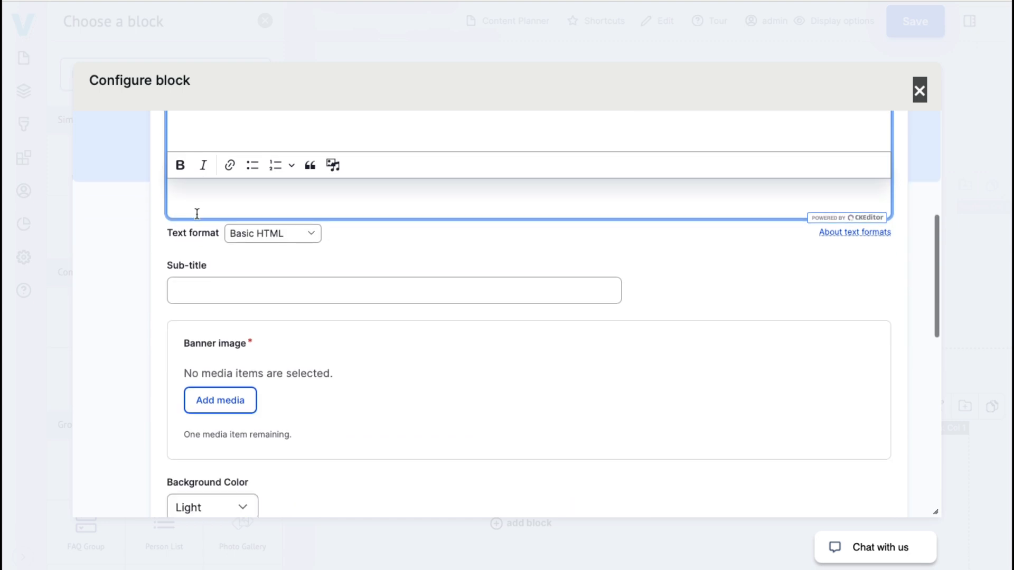
{"action": "left_click", "coordinate": [202, 190]}
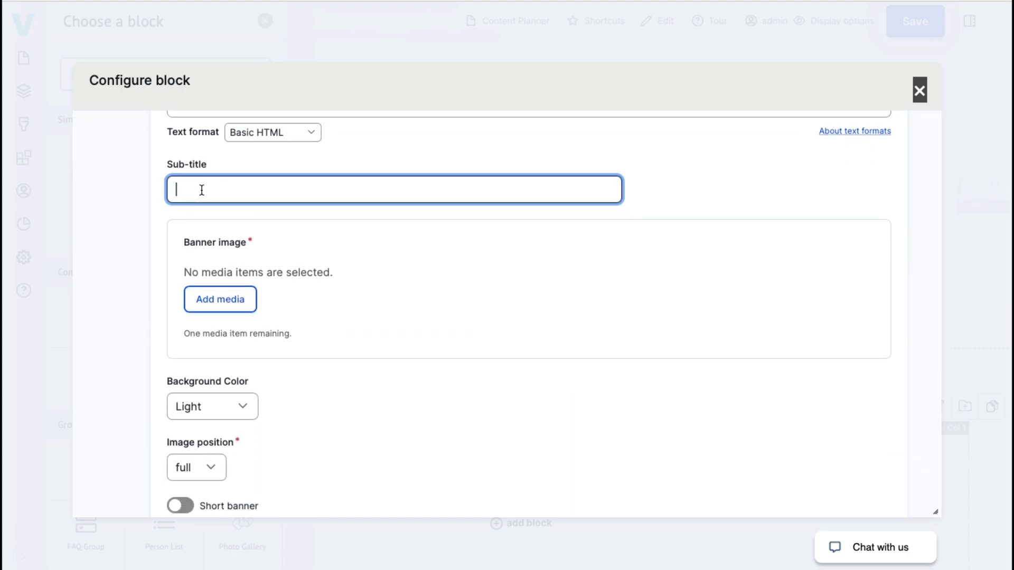
{"action": "type", "text": "Sub-title"}
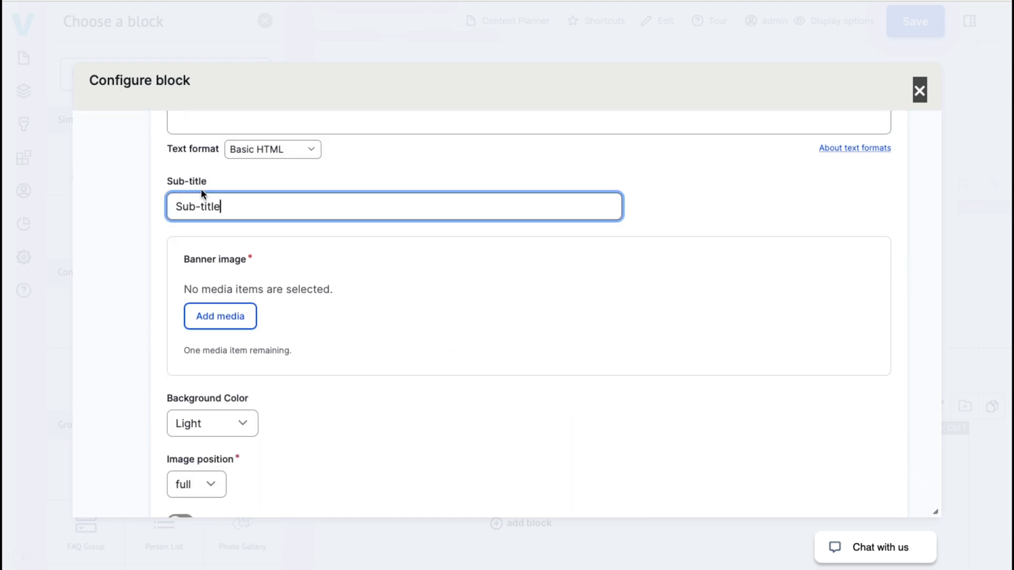
- Insert image (37).png from the media library as the banner image and add the banner block to the section
{"action": "left_click", "coordinate": [210, 316]}
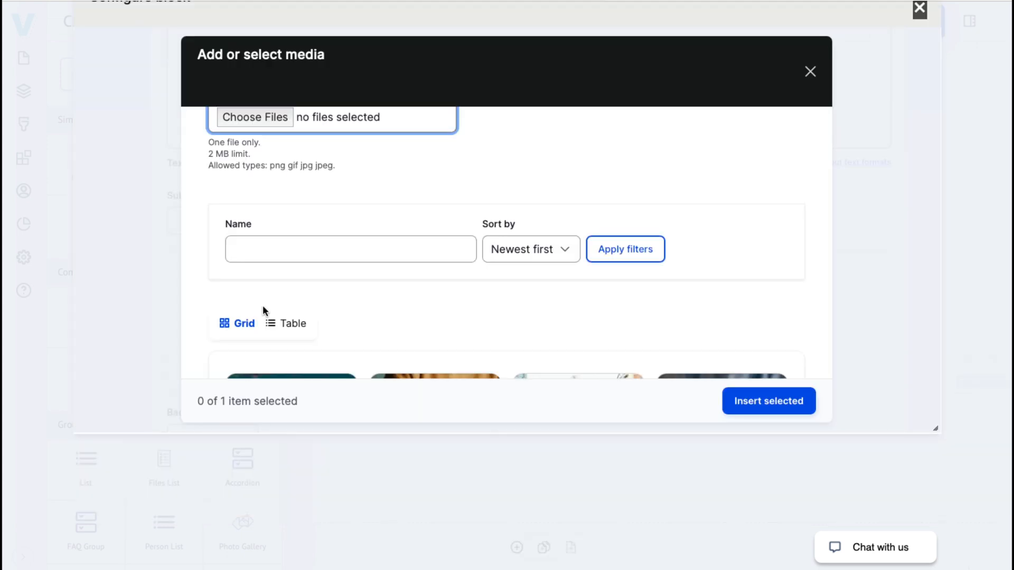
{"action": "scroll", "coordinate": [263, 310], "scroll_direction": "down", "scroll_amount": 4}
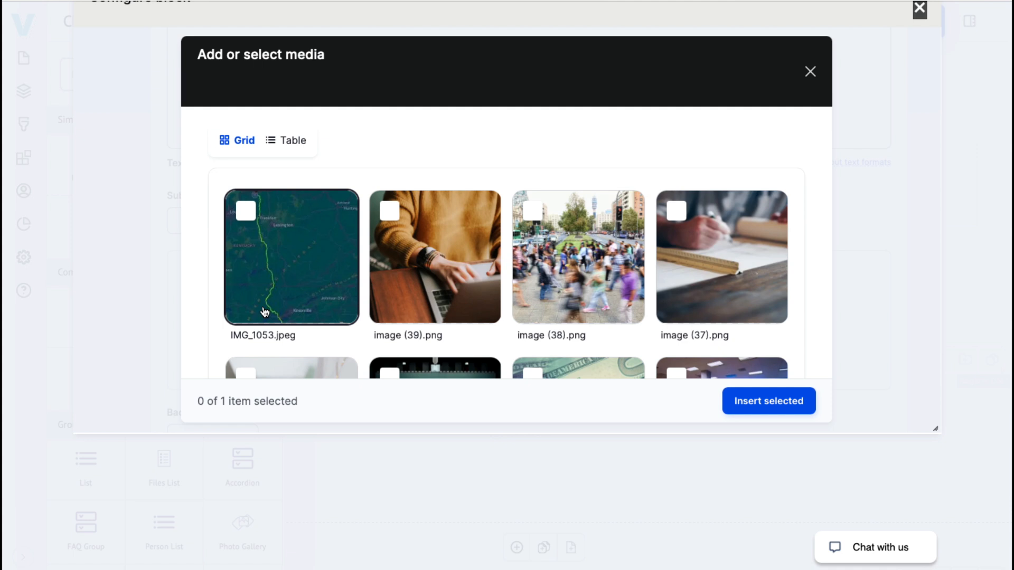
{"action": "left_click", "coordinate": [707, 281]}
{"action": "left_click", "coordinate": [761, 403]}
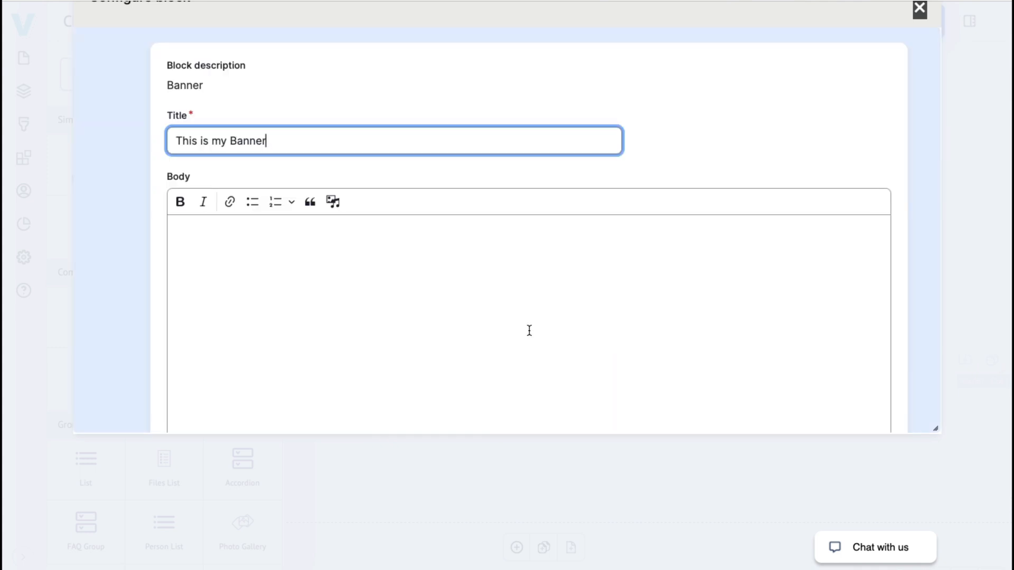
{"action": "scroll", "coordinate": [529, 333], "scroll_direction": "down", "scroll_amount": 8}
{"action": "scroll", "coordinate": [529, 331], "scroll_direction": "down", "scroll_amount": 5}
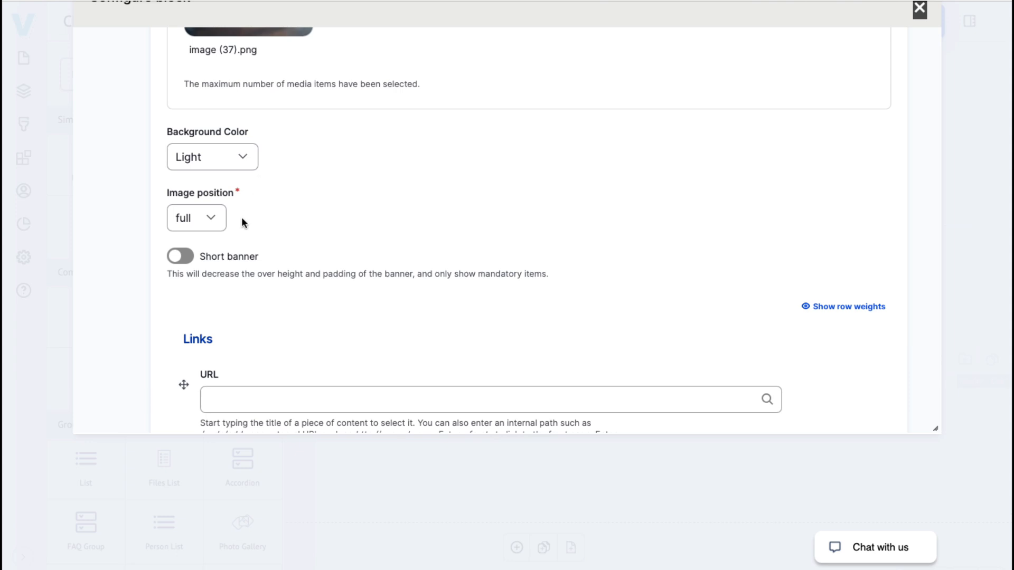
{"action": "scroll", "coordinate": [254, 237], "scroll_direction": "down", "scroll_amount": 5}
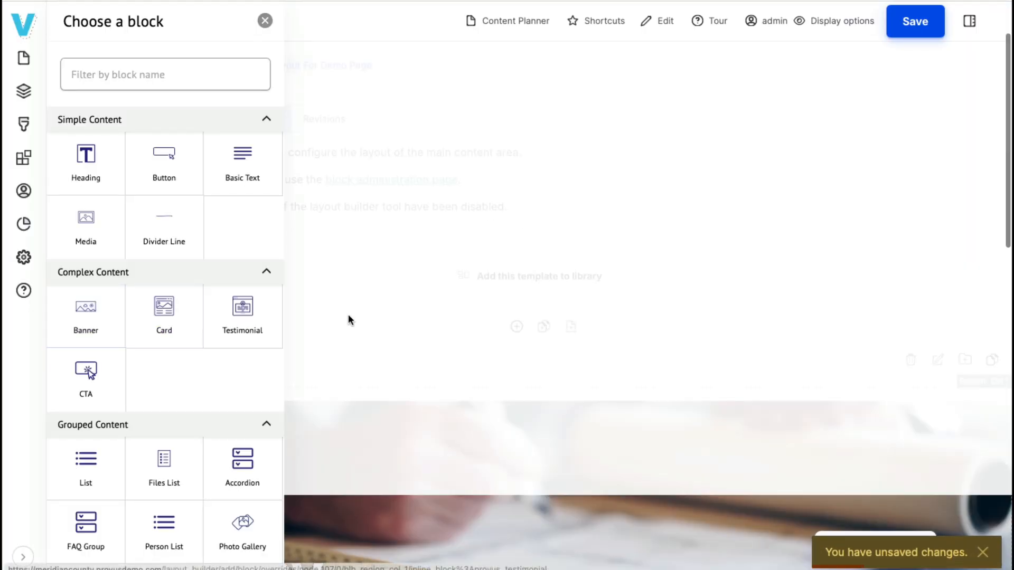
- Configure a Bootstrap 2 Cols section below the banner with 50%/50% columns on desktop and tablet and 100% on mobile
{"action": "scroll", "coordinate": [369, 315], "scroll_direction": "down", "scroll_amount": 8}
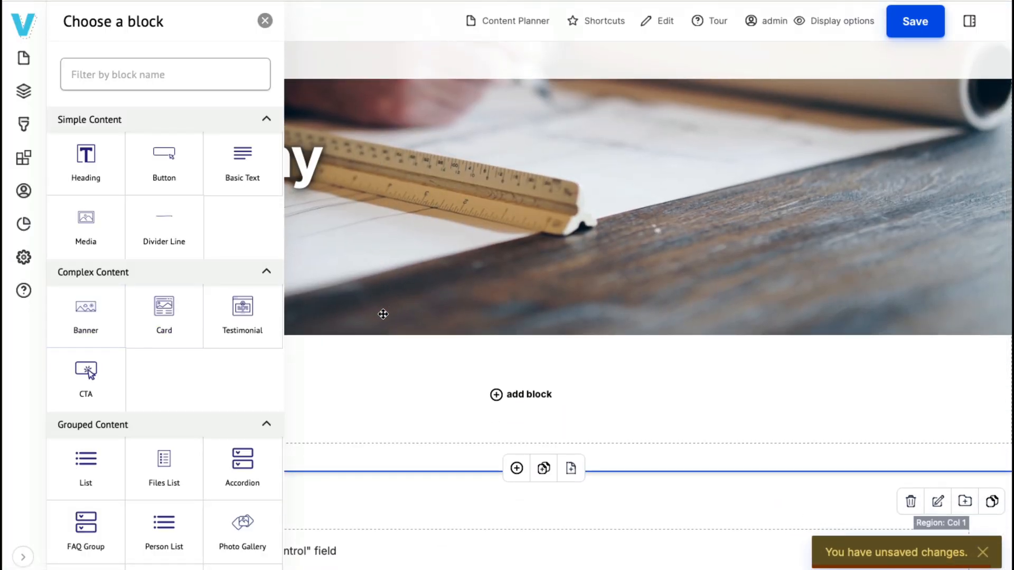
{"action": "scroll", "coordinate": [383, 314], "scroll_direction": "down", "scroll_amount": 5}
{"action": "scroll", "coordinate": [384, 315], "scroll_direction": "up", "scroll_amount": 4}
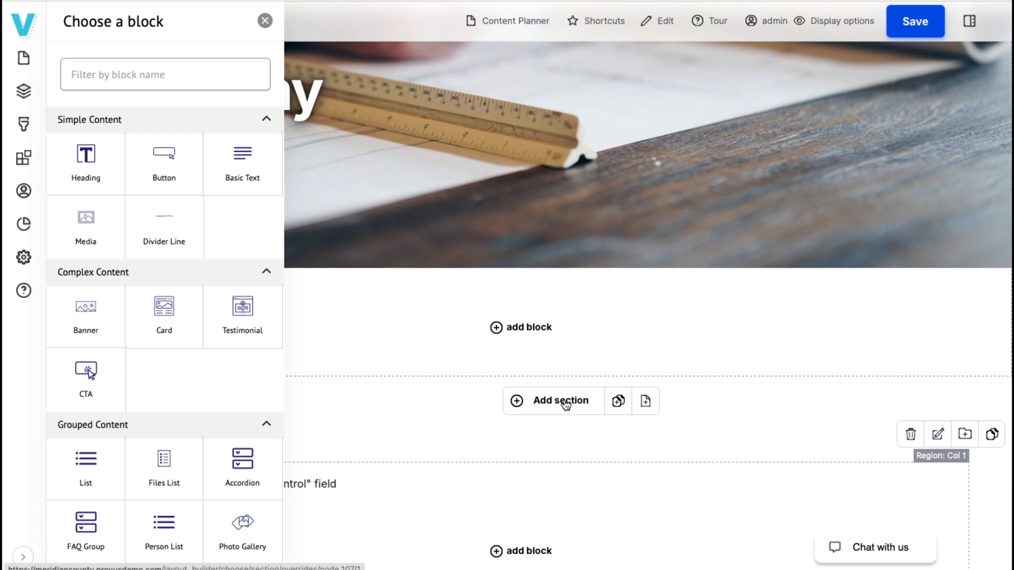
{"action": "left_click", "coordinate": [564, 402]}
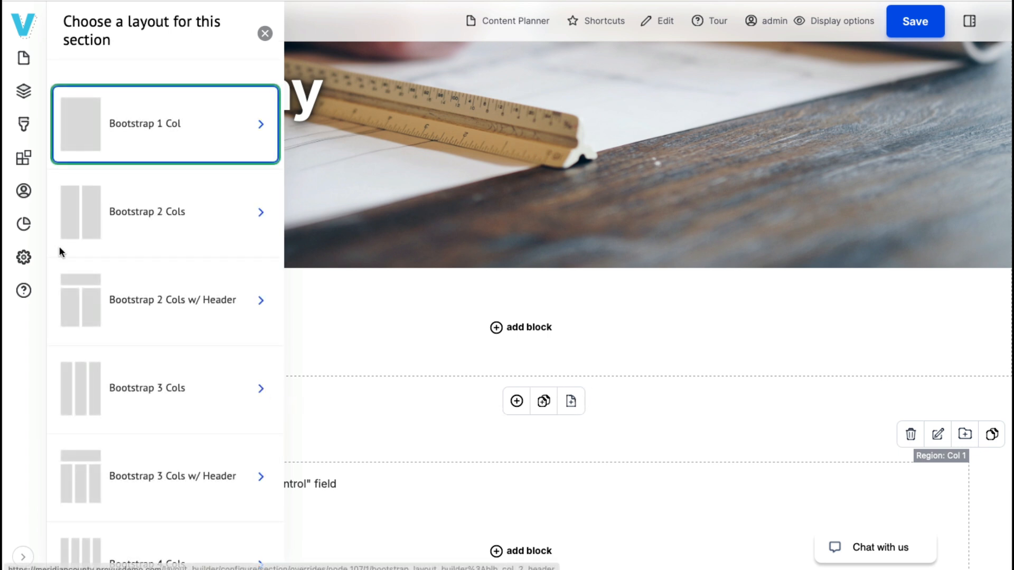
{"action": "left_click", "coordinate": [79, 228]}
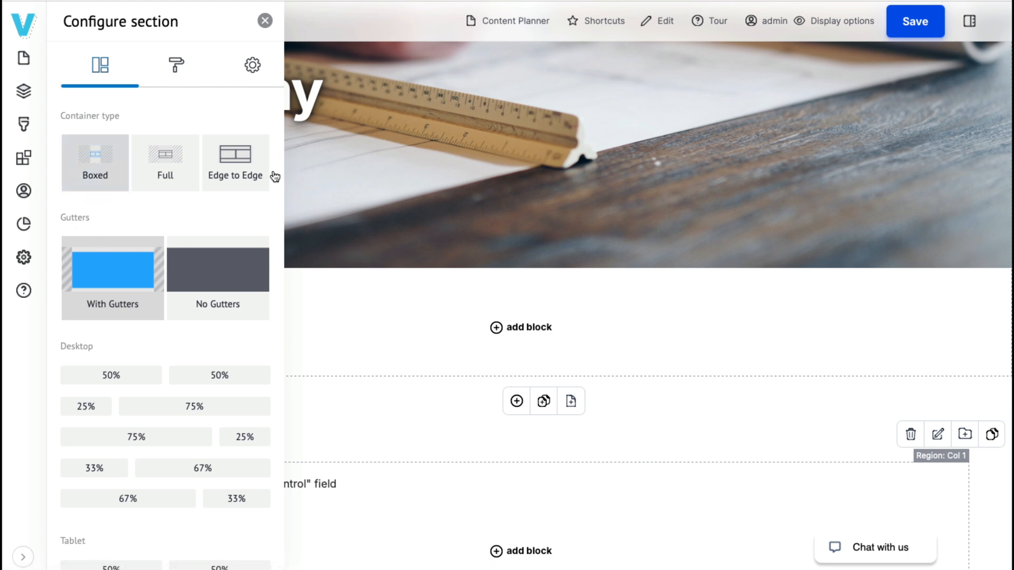
{"action": "scroll", "coordinate": [133, 316], "scroll_direction": "down", "scroll_amount": 2}
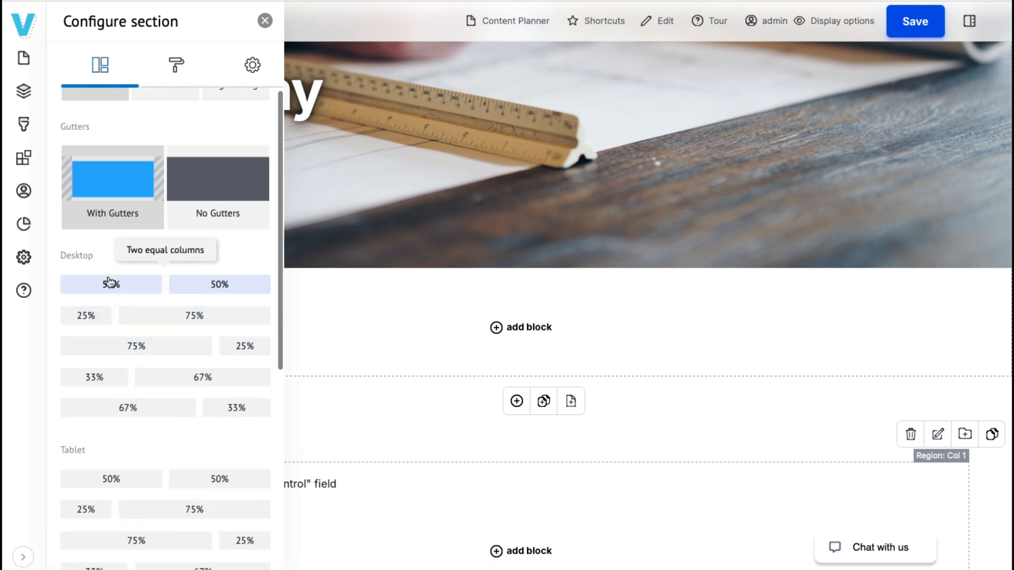
{"action": "left_click", "coordinate": [109, 483]}
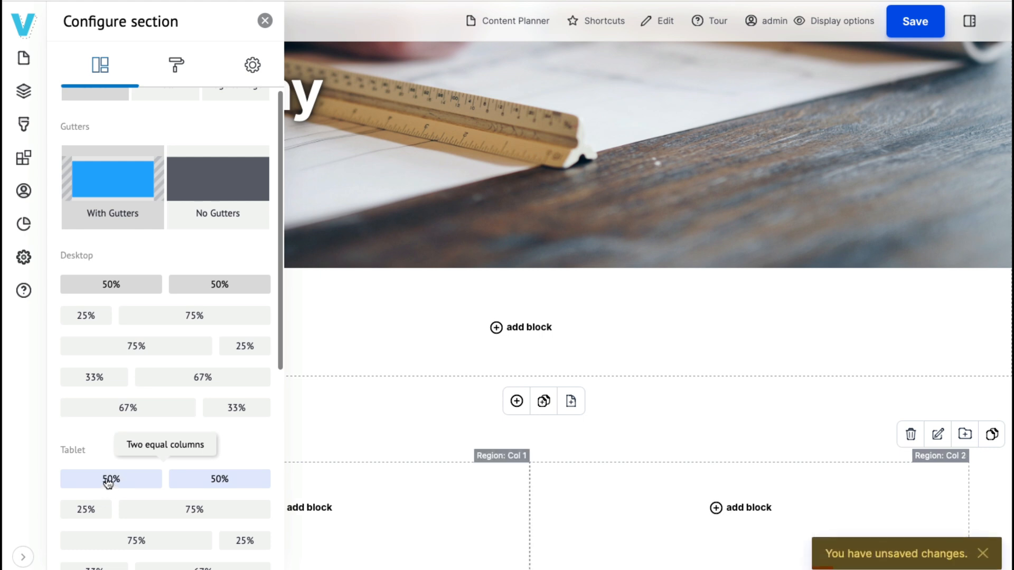
{"action": "scroll", "coordinate": [109, 483], "scroll_direction": "down", "scroll_amount": 5}
{"action": "scroll", "coordinate": [109, 483], "scroll_direction": "down", "scroll_amount": 4}
{"action": "left_click", "coordinate": [108, 484]}
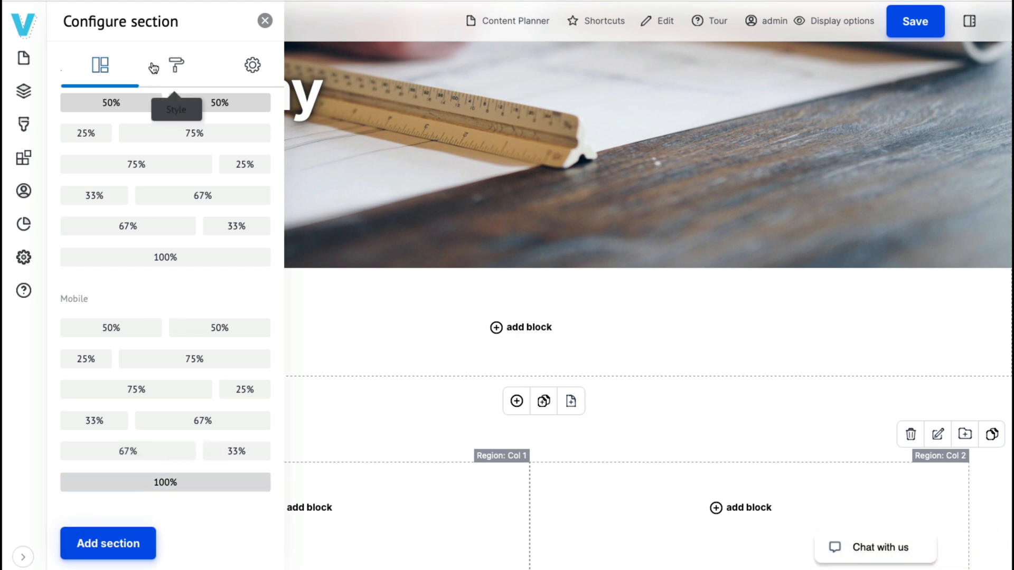
- Give the two-column section the Primary background color and add it to the page
{"action": "left_click", "coordinate": [175, 64]}
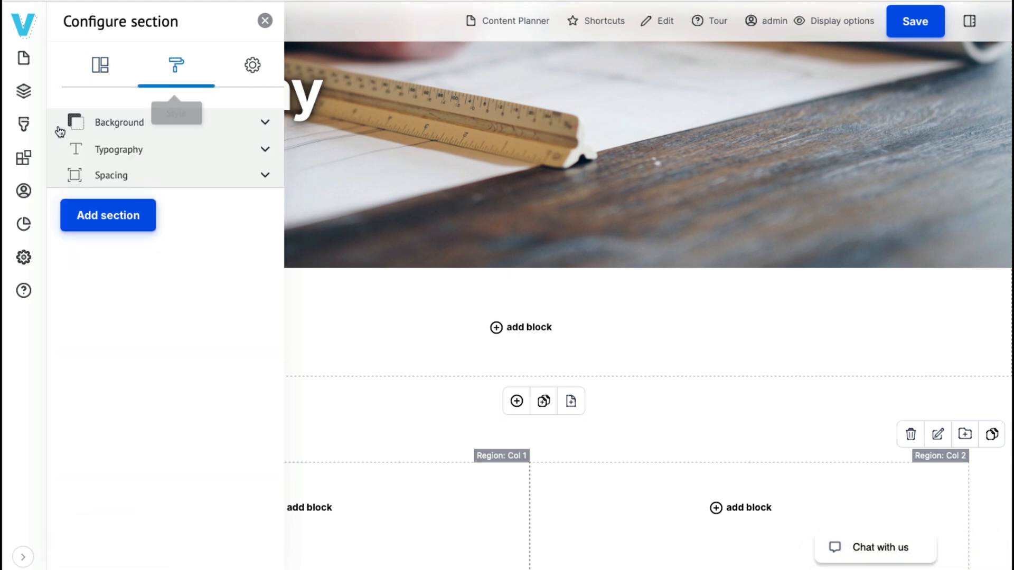
{"action": "left_click", "coordinate": [114, 126]}
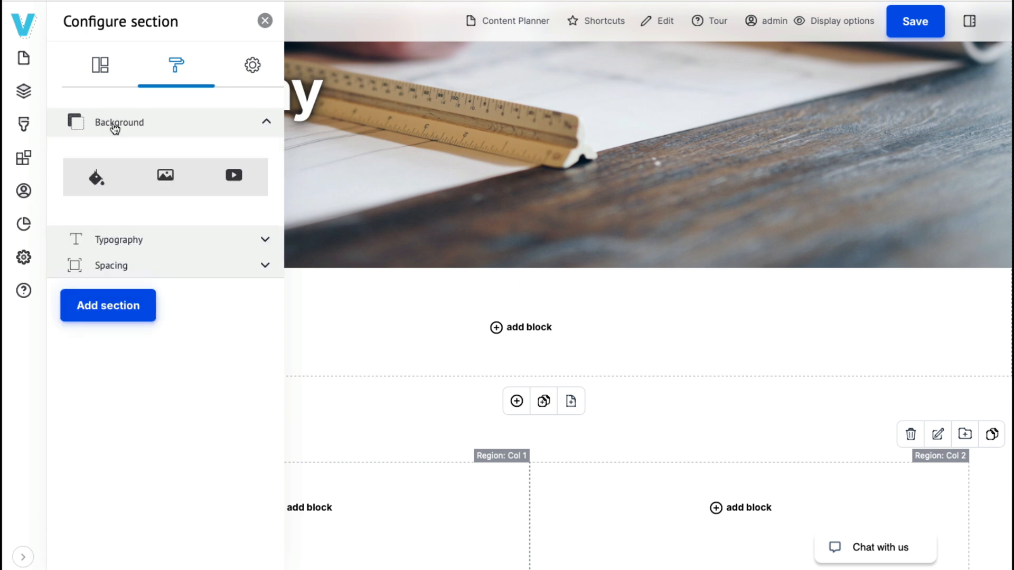
{"action": "left_click", "coordinate": [97, 180]}
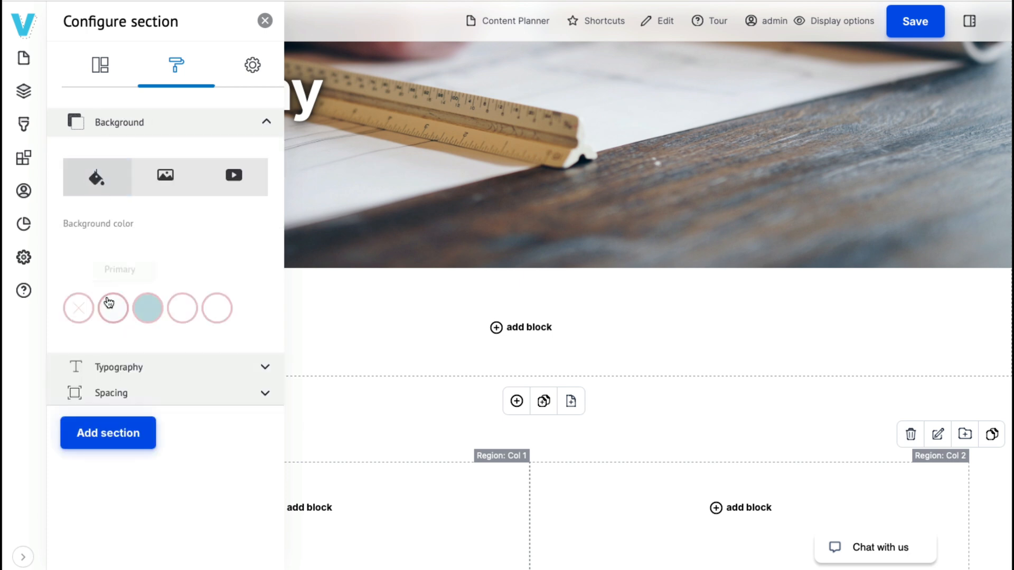
{"action": "left_click", "coordinate": [109, 303]}
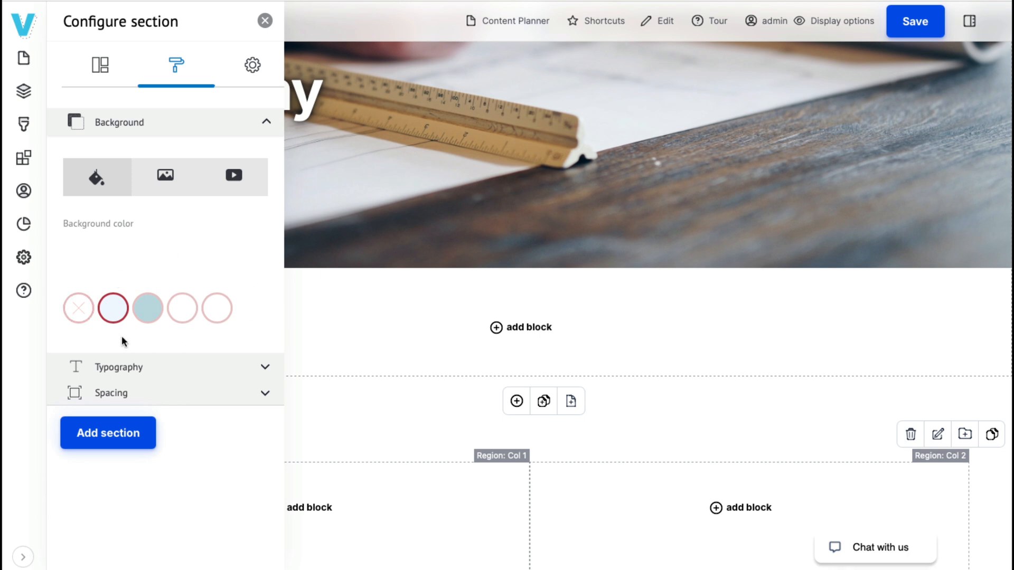
{"action": "left_click", "coordinate": [106, 438]}
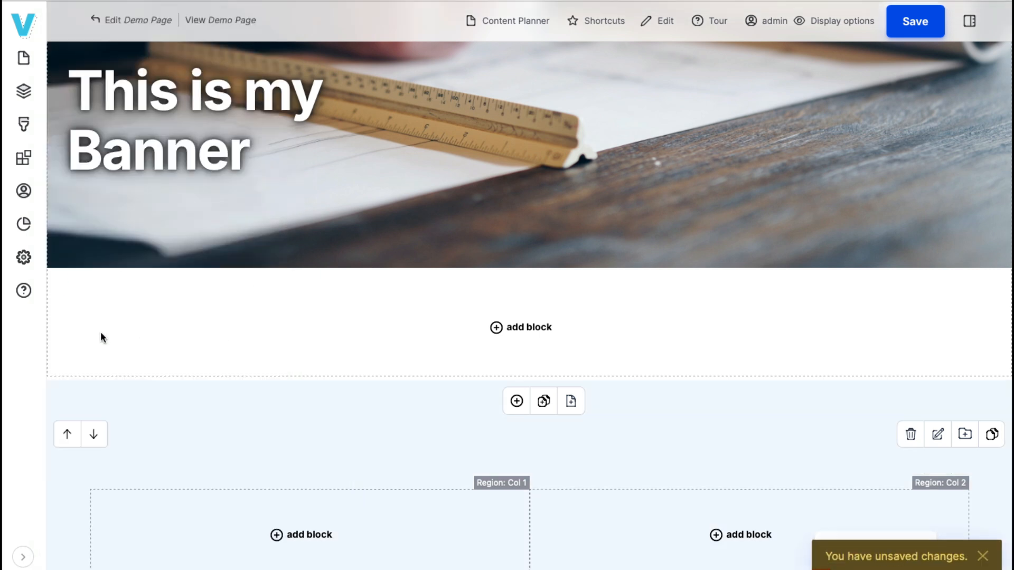
- Add a Basic Text block titled "Basic Text" with a Lorem ipsum body paragraph to the first column of the two-column section
{"action": "scroll", "coordinate": [101, 337], "scroll_direction": "down", "scroll_amount": 4}
{"action": "scroll", "coordinate": [101, 336], "scroll_direction": "down", "scroll_amount": 2}
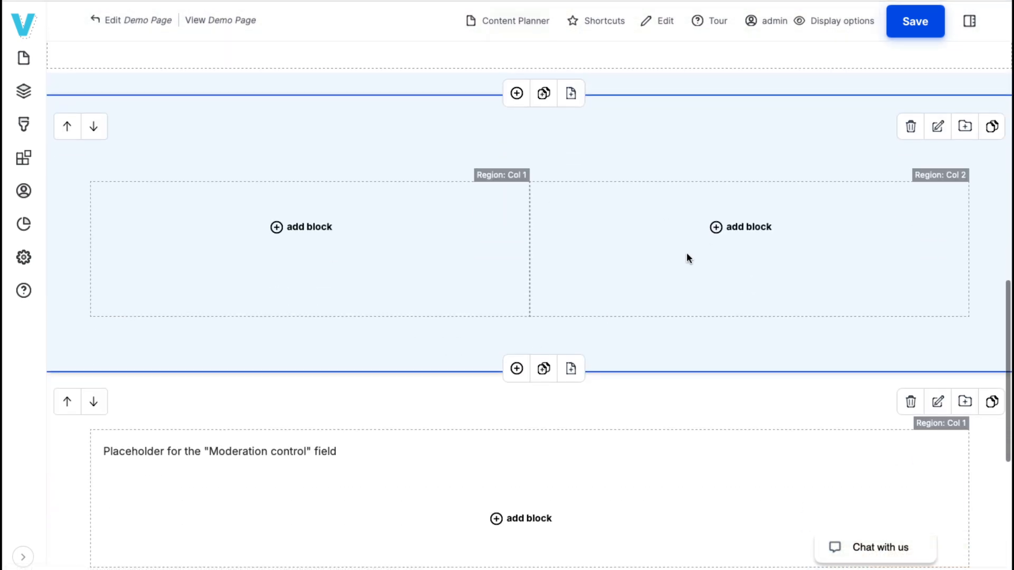
{"action": "left_click", "coordinate": [316, 227]}
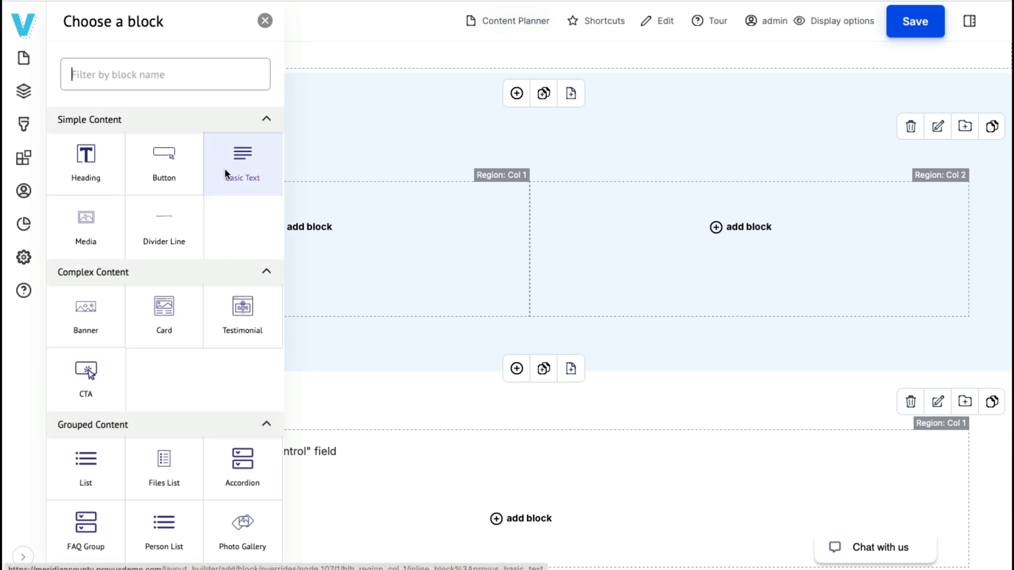
{"action": "left_click", "coordinate": [254, 160]}
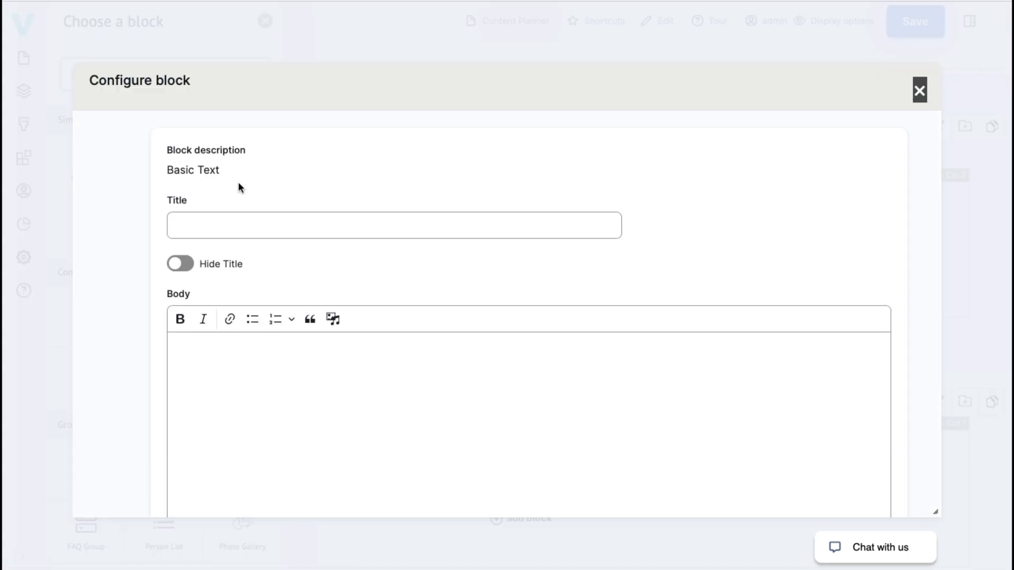
{"action": "left_click", "coordinate": [242, 227]}
{"action": "type", "text": "Basic Text"}
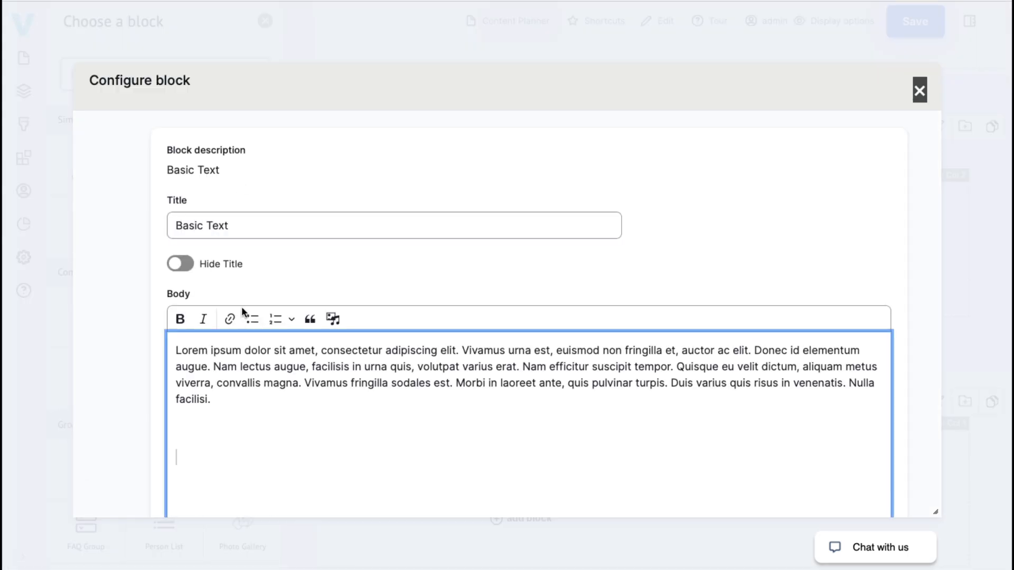
{"action": "scroll", "coordinate": [242, 308], "scroll_direction": "down", "scroll_amount": 5}
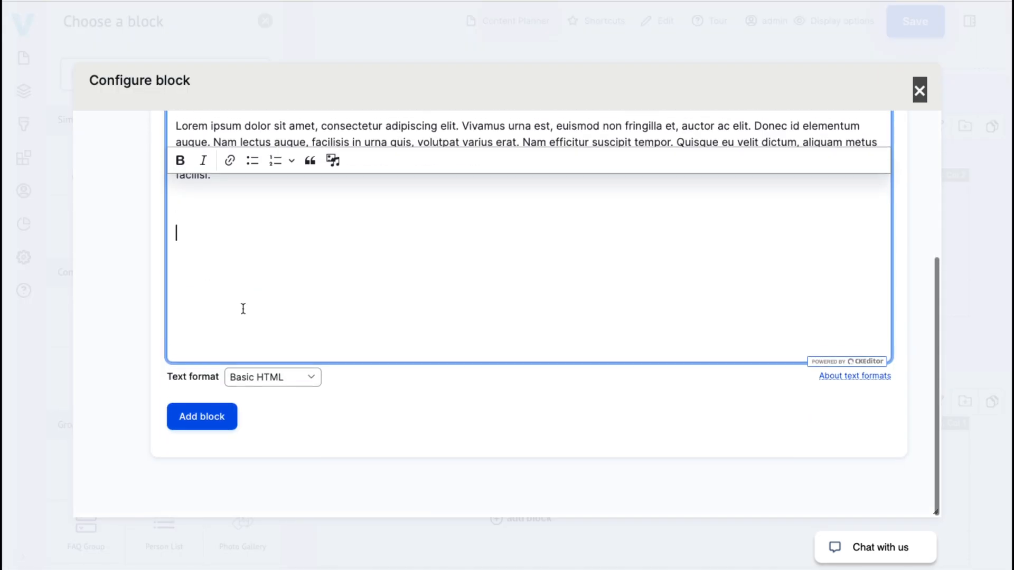
{"action": "left_click", "coordinate": [199, 423]}
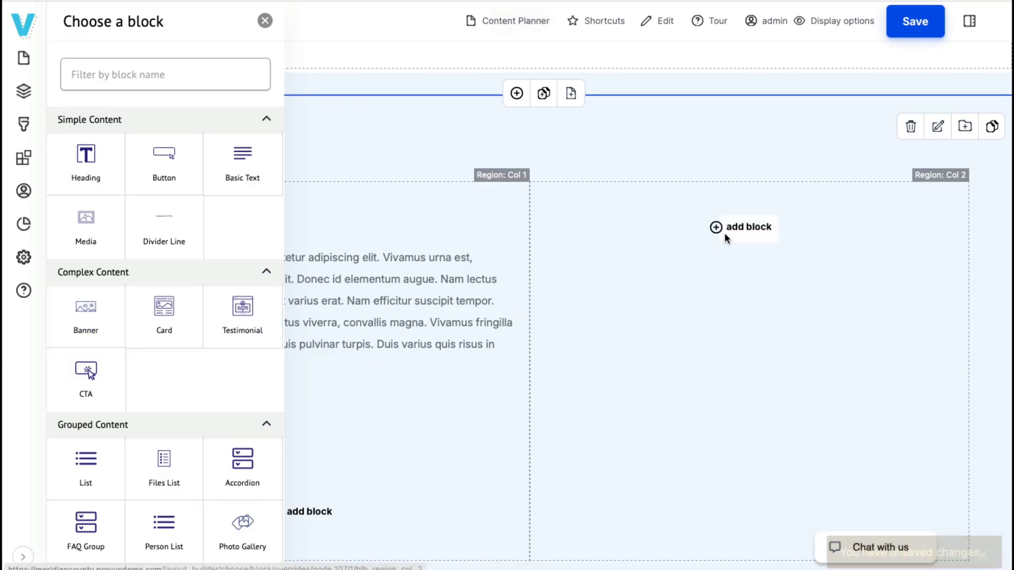
- Start a Media block in the section's second column and insert senate-rules.jpeg from the media library's images
{"action": "left_click", "coordinate": [746, 229]}
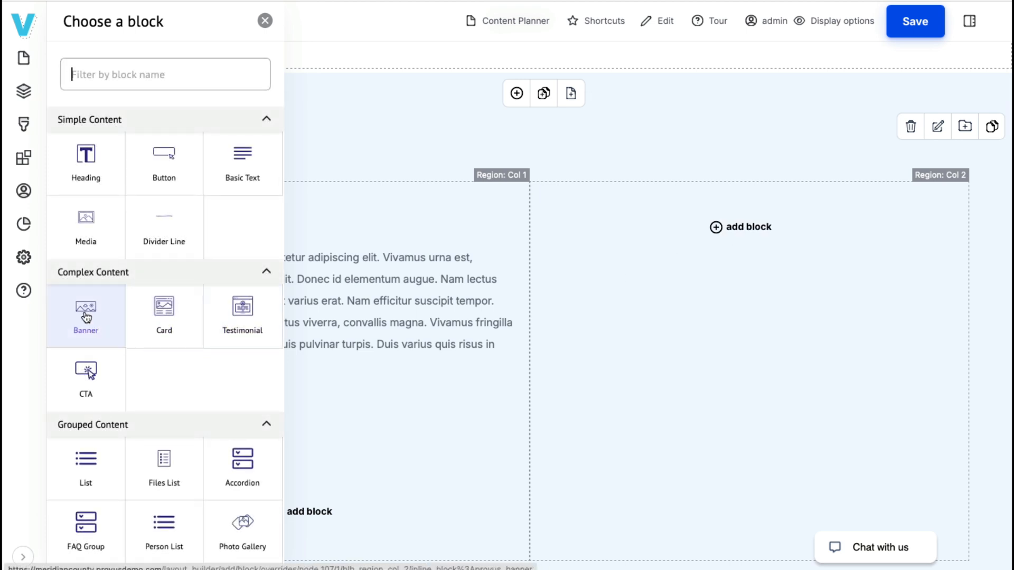
{"action": "left_click", "coordinate": [52, 323]}
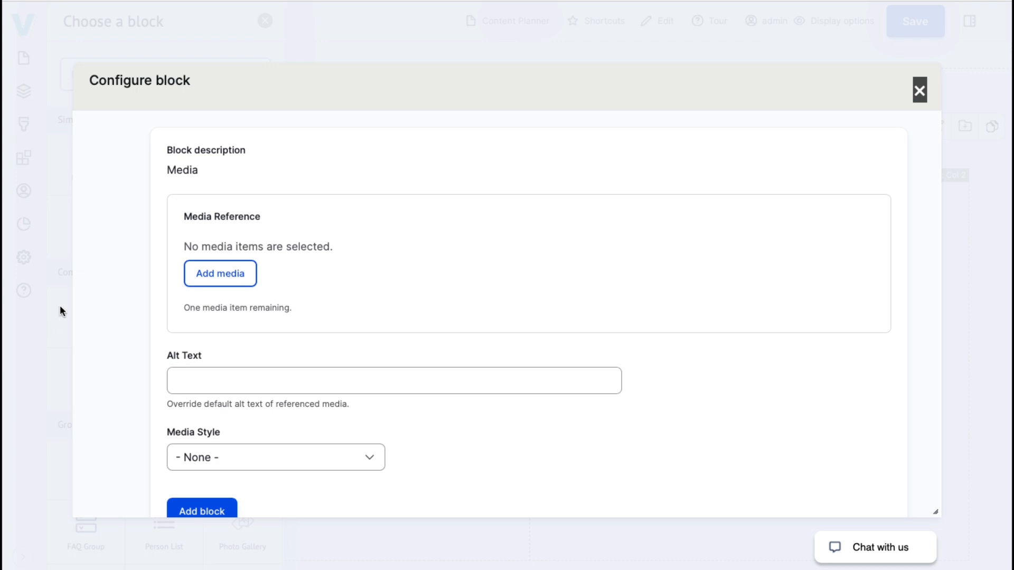
{"action": "left_click", "coordinate": [210, 278]}
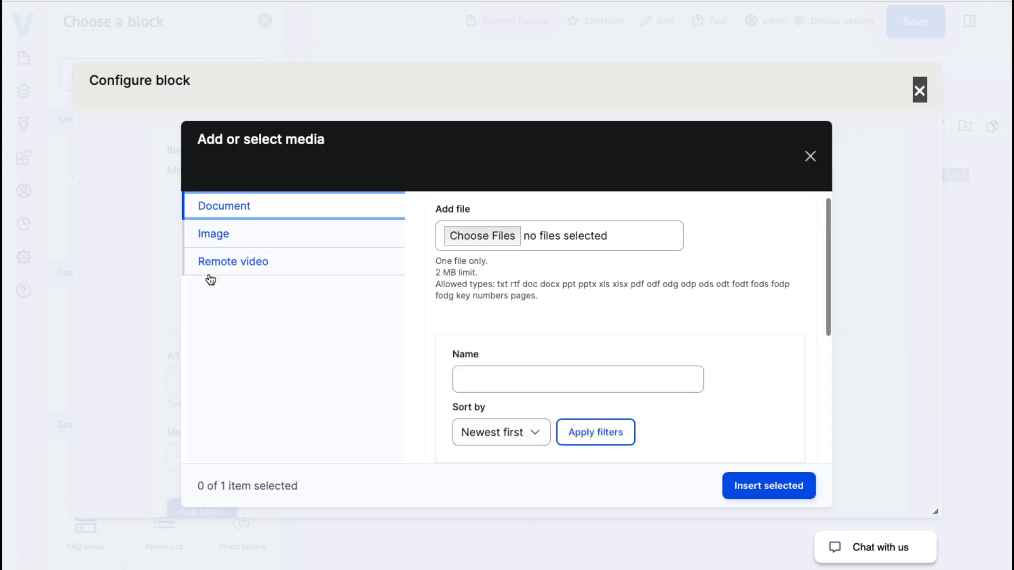
{"action": "left_click", "coordinate": [221, 234]}
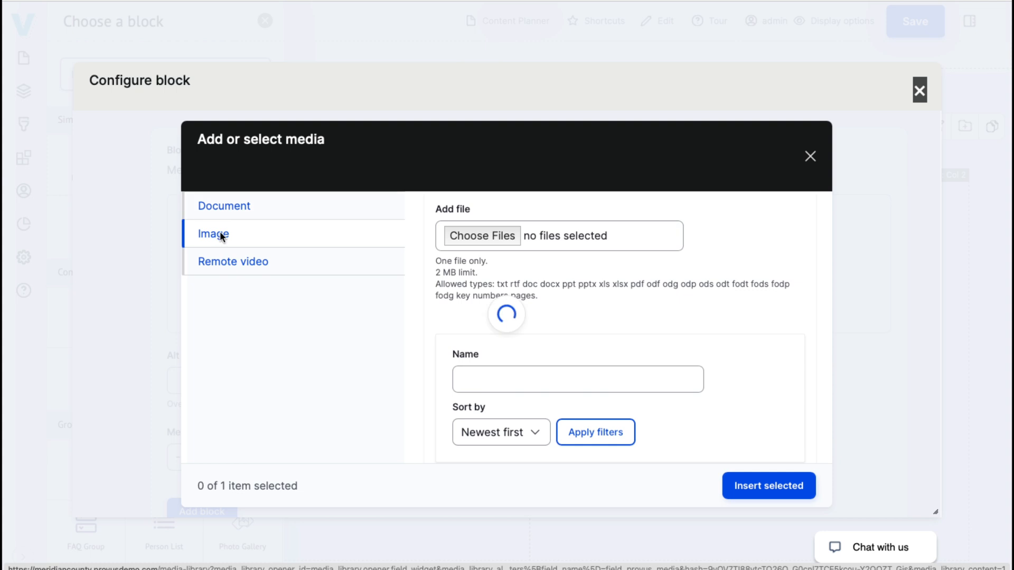
{"action": "scroll", "coordinate": [573, 333], "scroll_direction": "down", "scroll_amount": 8}
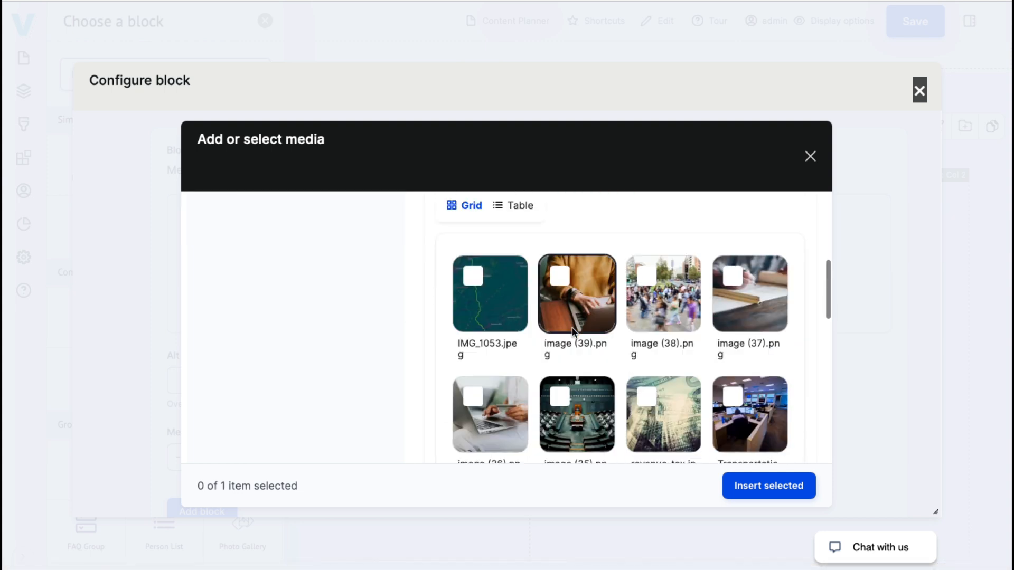
{"action": "left_click", "coordinate": [508, 399]}
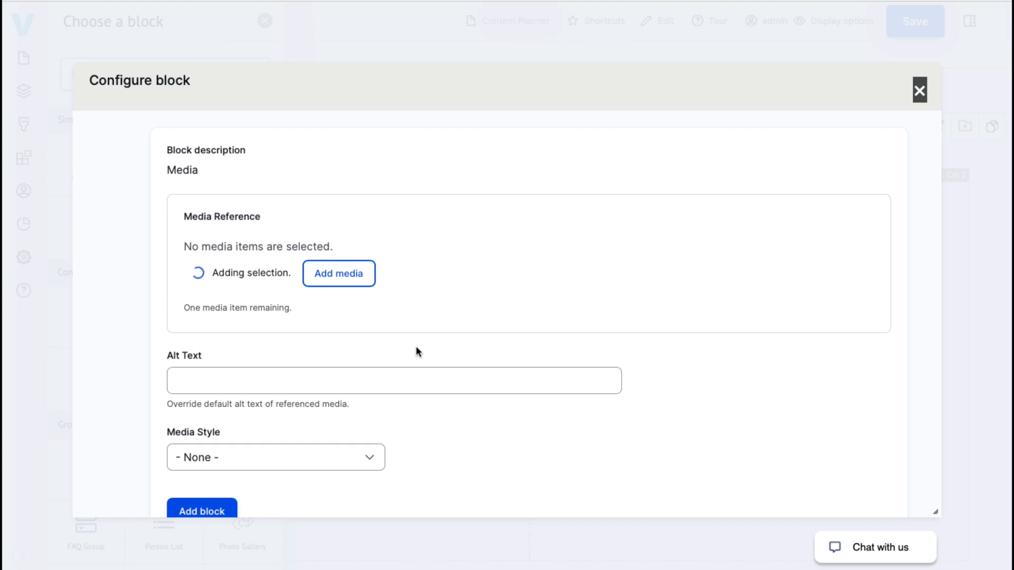
- Add the media block with Media Style left at None and no alt text, and close the block chooser
{"action": "scroll", "coordinate": [416, 352], "scroll_direction": "down", "scroll_amount": 3}
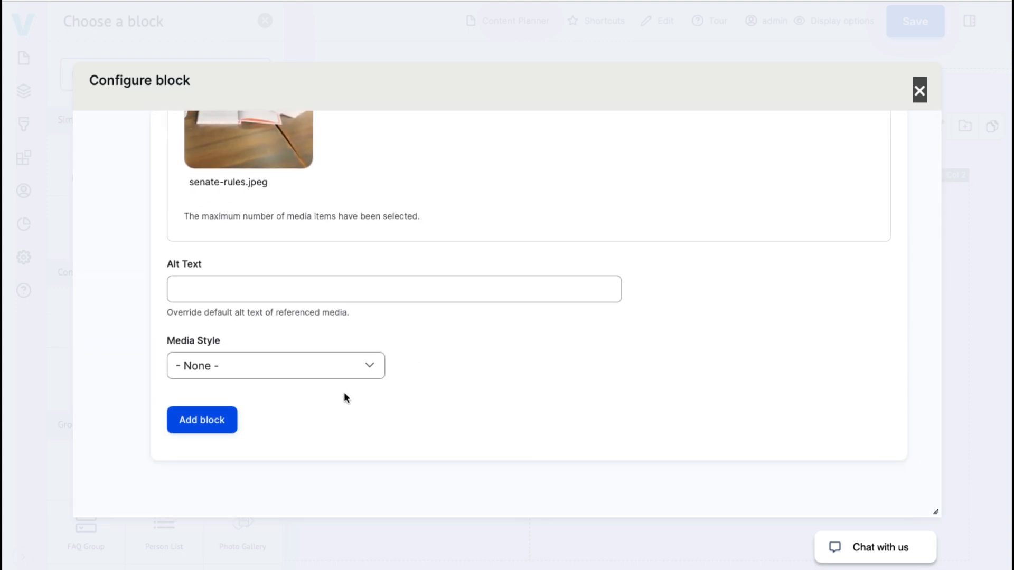
{"action": "left_click", "coordinate": [203, 366]}
{"action": "left_click", "coordinate": [131, 363]}
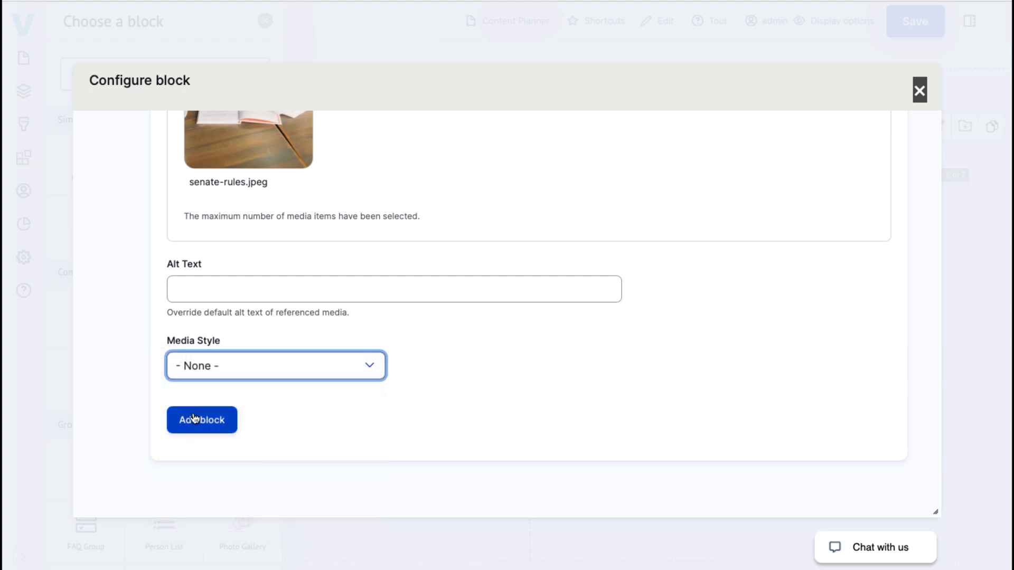
{"action": "left_click", "coordinate": [199, 295]}
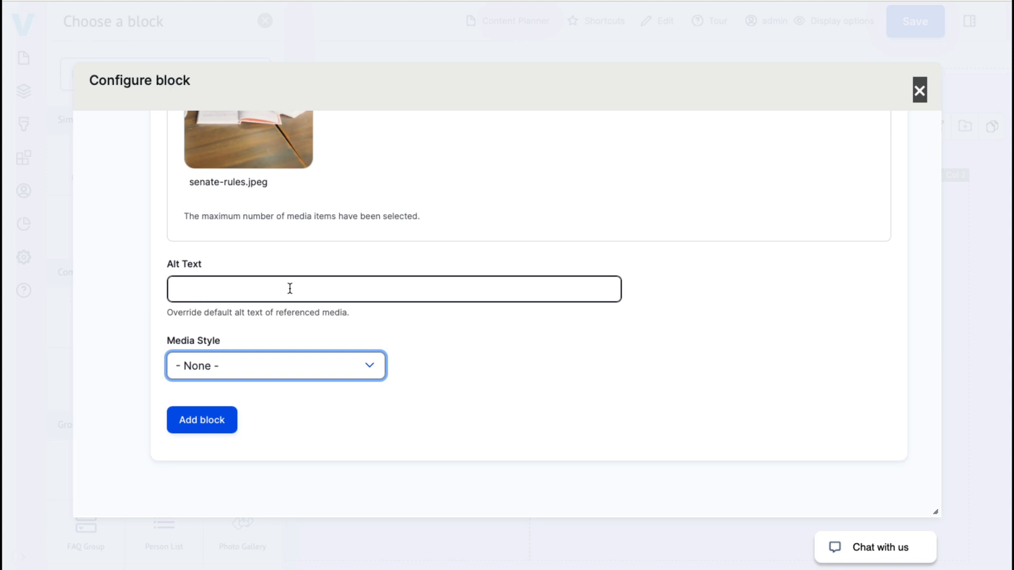
{"action": "left_click", "coordinate": [207, 417]}
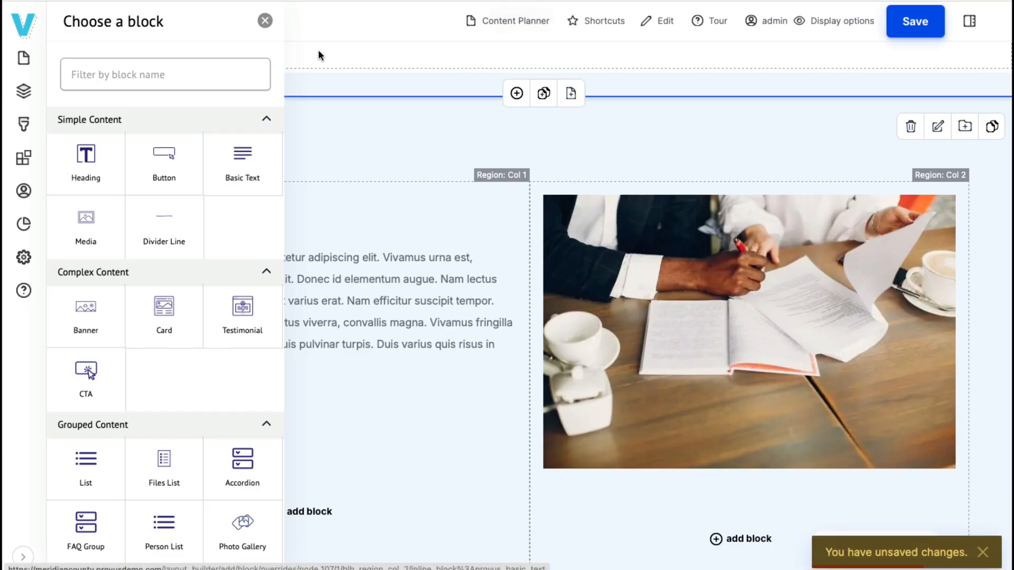
{"action": "left_click", "coordinate": [265, 20]}
- Add a Bootstrap 2 Cols section below the text-and-image section, with two 50% desktop columns and 100% on mobile
{"action": "scroll", "coordinate": [215, 270], "scroll_direction": "down", "scroll_amount": 2}
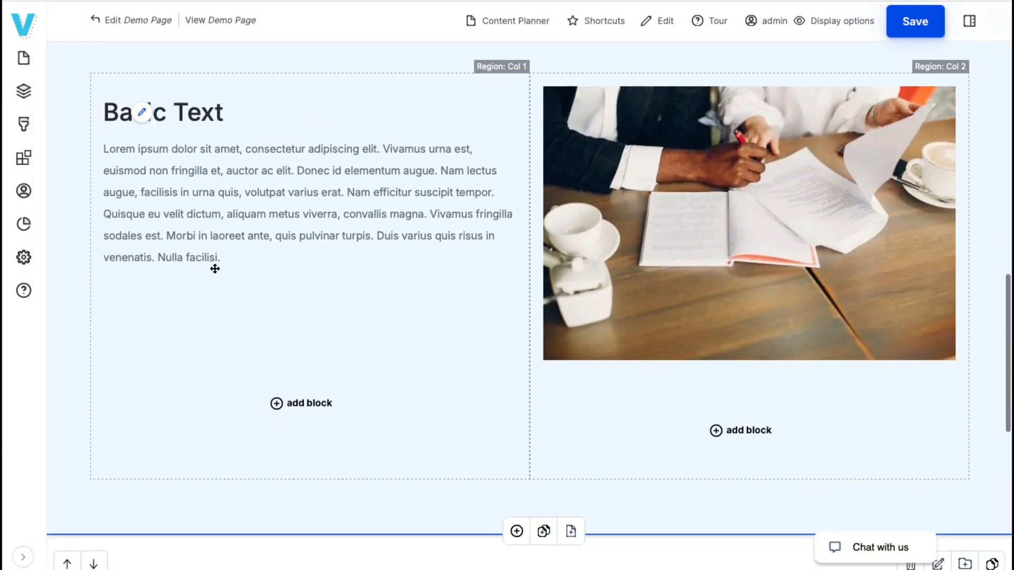
{"action": "scroll", "coordinate": [215, 270], "scroll_direction": "up", "scroll_amount": 2}
{"action": "scroll", "coordinate": [215, 269], "scroll_direction": "down", "scroll_amount": 1}
{"action": "scroll", "coordinate": [215, 270], "scroll_direction": "down", "scroll_amount": 1}
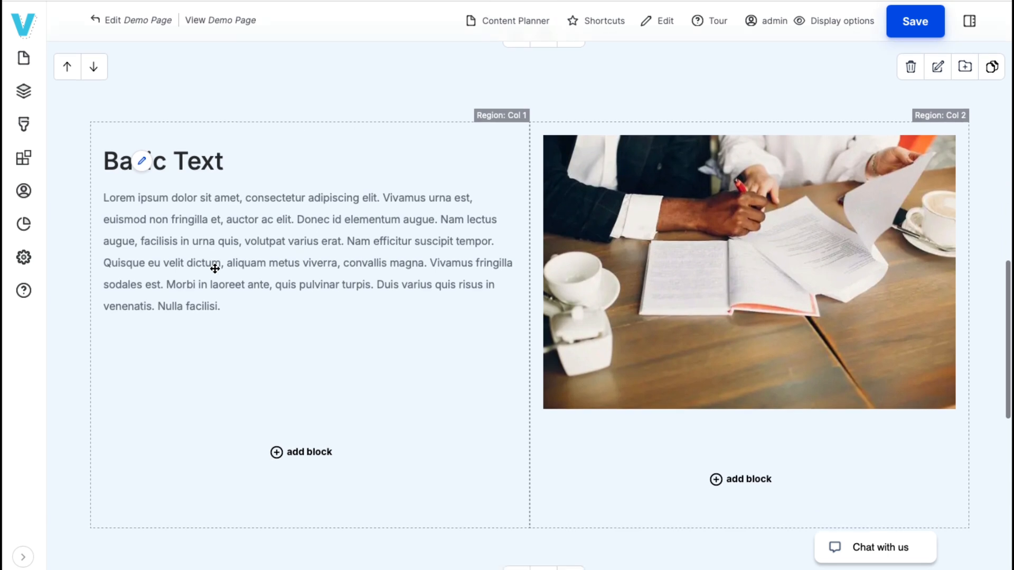
{"action": "scroll", "coordinate": [215, 269], "scroll_direction": "down", "scroll_amount": 7}
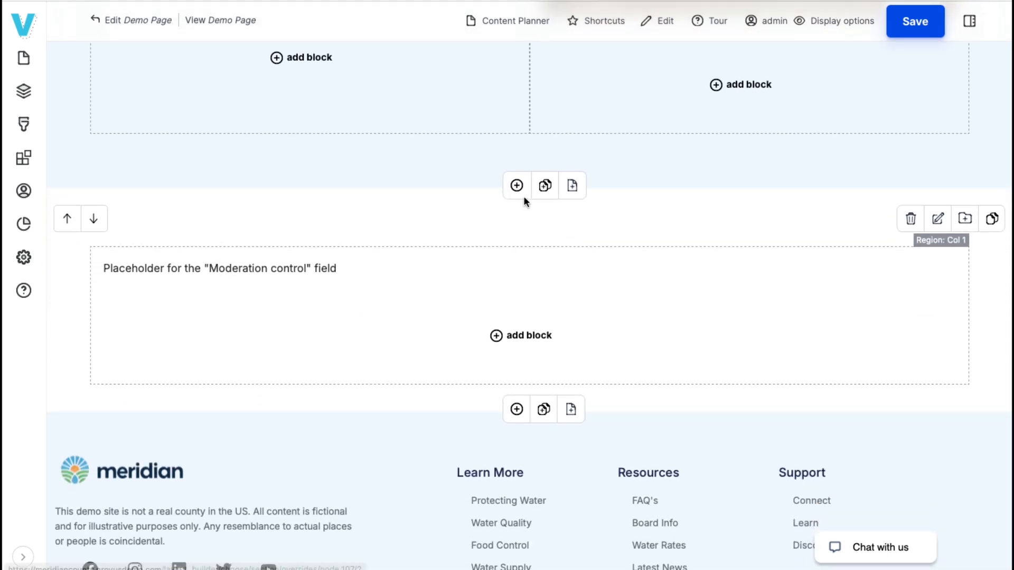
{"action": "left_click", "coordinate": [552, 185]}
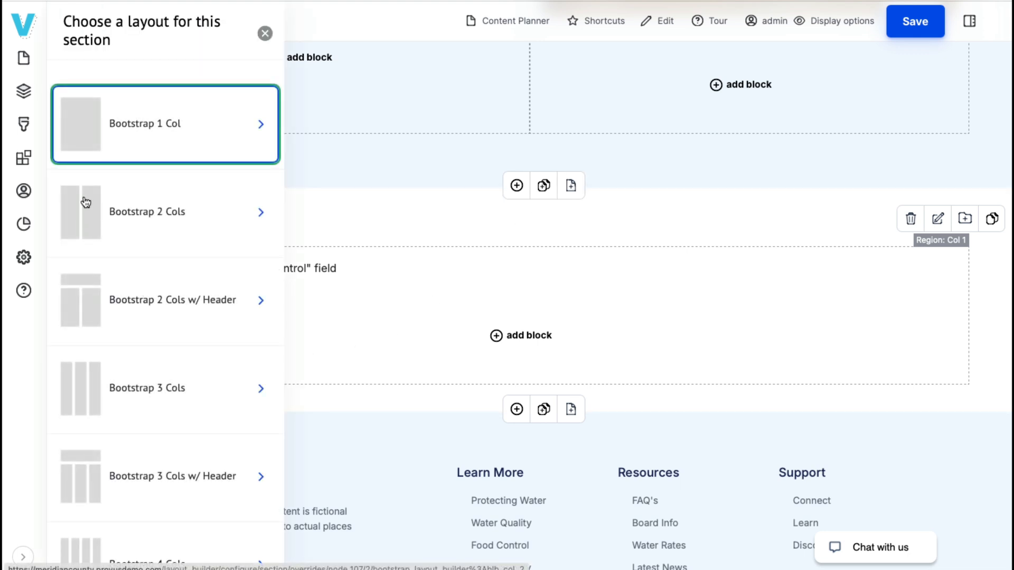
{"action": "left_click", "coordinate": [83, 213]}
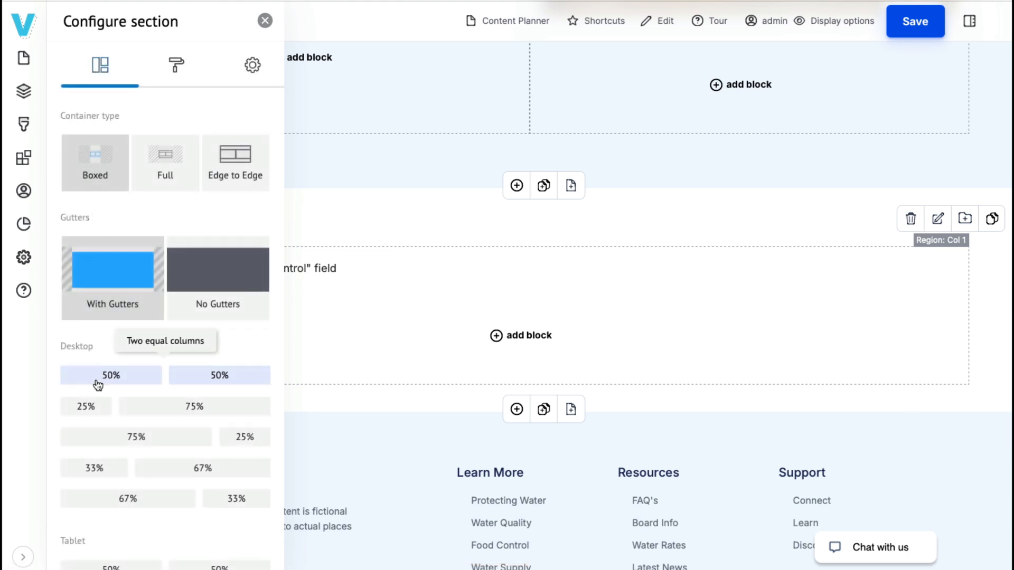
{"action": "scroll", "coordinate": [94, 383], "scroll_direction": "down", "scroll_amount": 1}
{"action": "scroll", "coordinate": [94, 384], "scroll_direction": "down", "scroll_amount": 4}
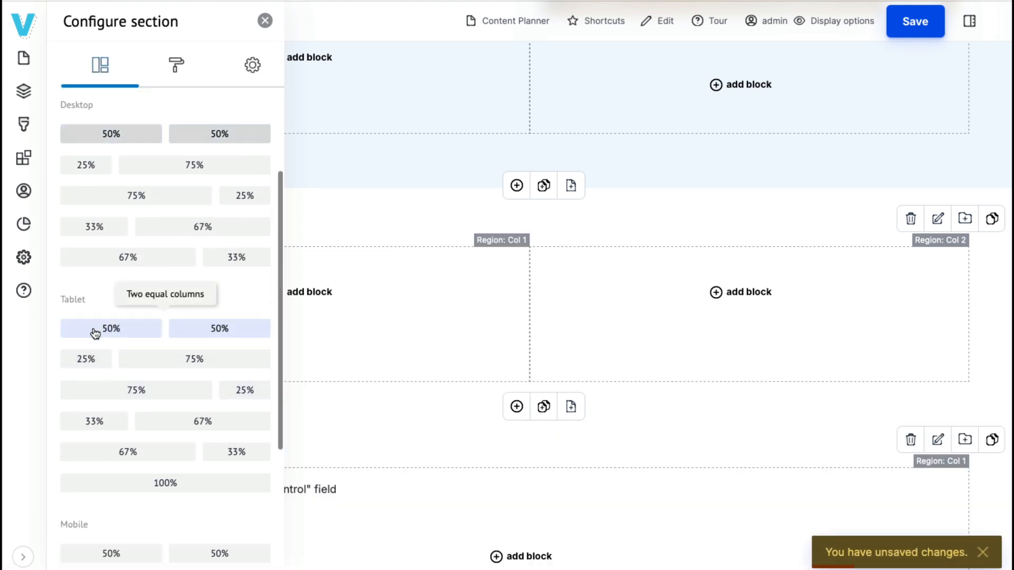
{"action": "scroll", "coordinate": [102, 377], "scroll_direction": "down", "scroll_amount": 4}
{"action": "left_click", "coordinate": [68, 482]}
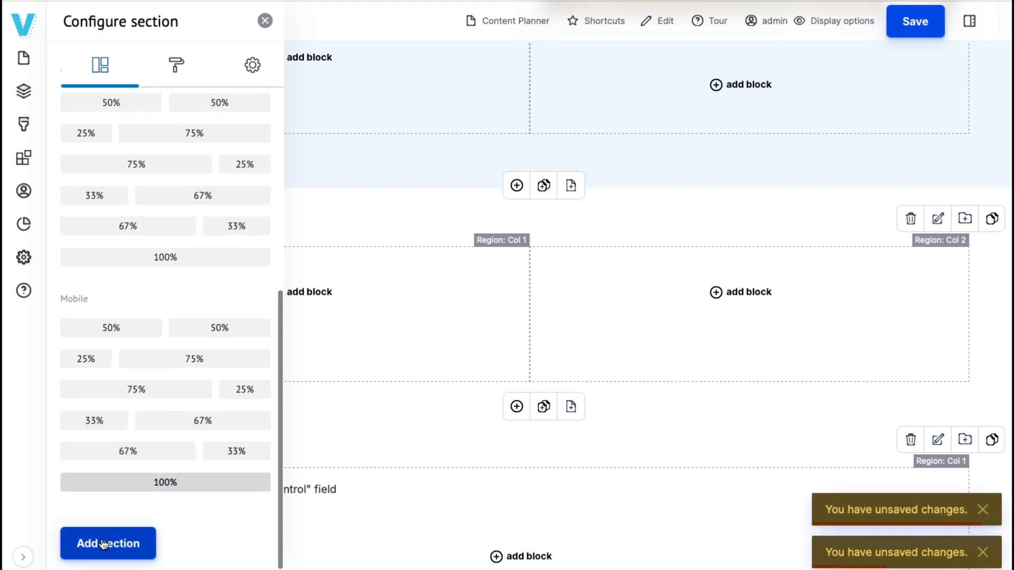
{"action": "left_click", "coordinate": [106, 542]}
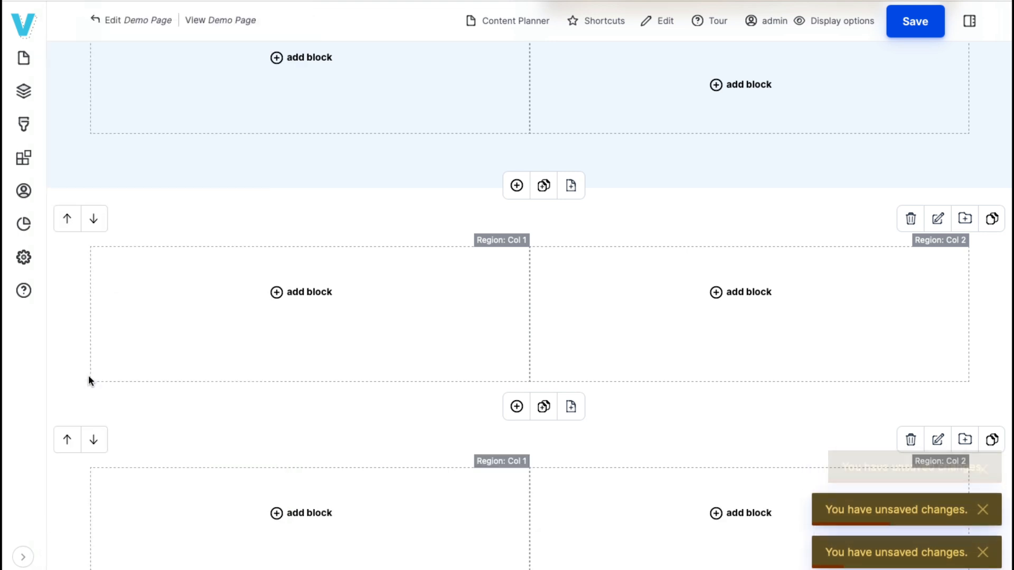
- Start a Card block in the new section's first column with the title "Title", a Lorem ipsum body paragraph and image (38).png
{"action": "left_click", "coordinate": [304, 292]}
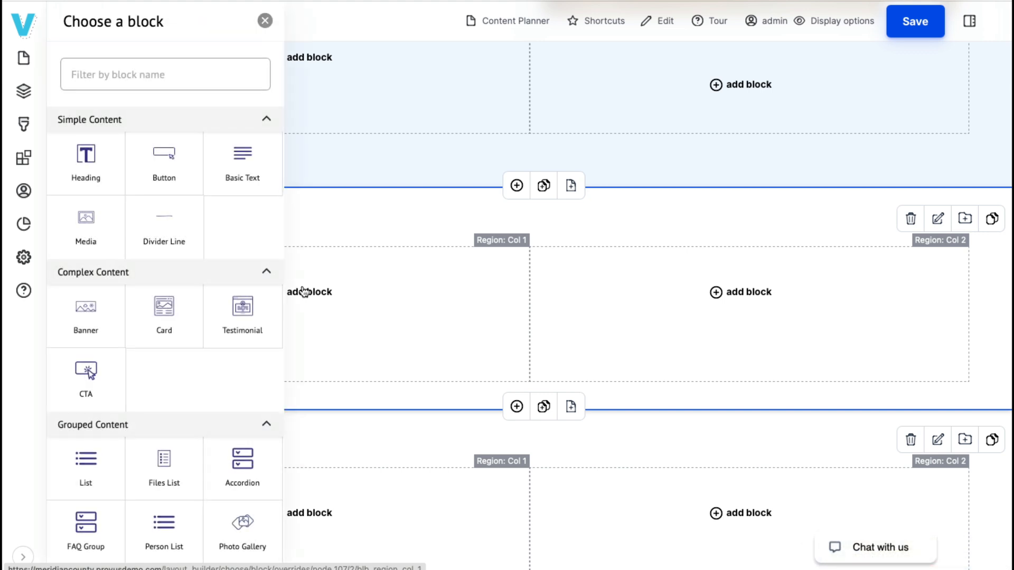
{"action": "left_click", "coordinate": [165, 312]}
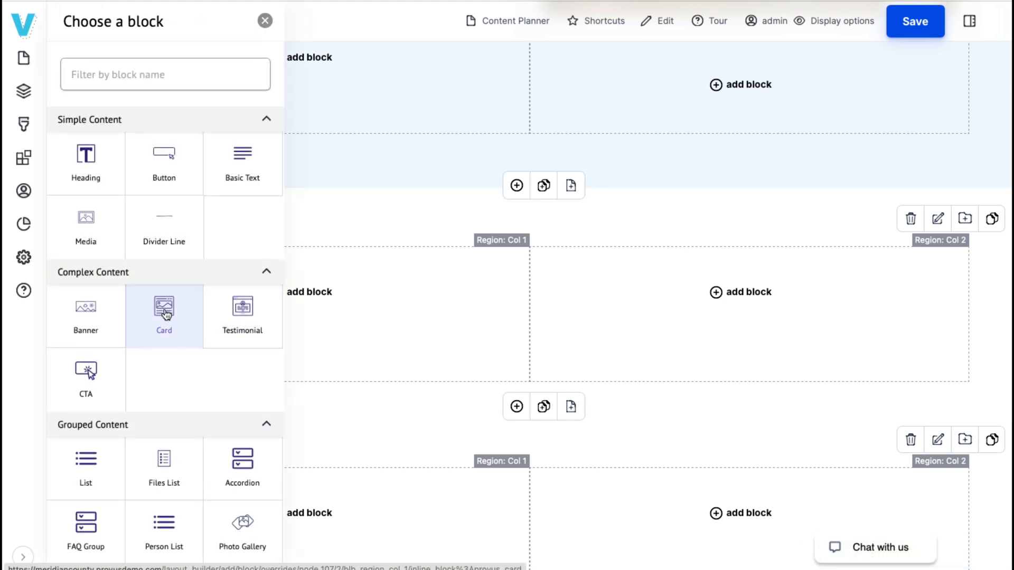
{"action": "type", "text": "Tit"}
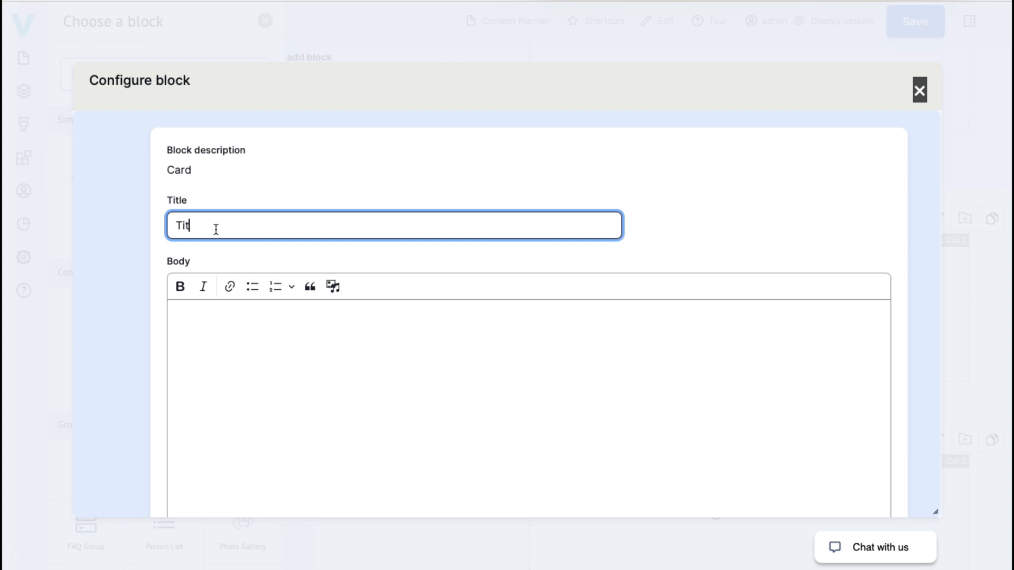
{"action": "type", "text": "le"}
{"action": "key", "text": "Tab"}
{"action": "type", "text": "Lorem ipsum dolor sit amet, consectetur adipiscing elit. Vivamus urna est, euismod non fringilla et, auctor ac elit. Donec id elementum augue. Nam lectus augue, facilisis in urna quis, volutpat varius erat. Nam efficitur suscipit tempor. Quisque eu velit dictum, aliquam metus viverra, convallis magna. Vivamus fringilla sodales est. Morbi in laoreet ante, quis pulvinar turpis. Duis varius quis risus in venenatis. Nulla facilisi."}
{"action": "scroll", "coordinate": [218, 238], "scroll_direction": "down", "scroll_amount": 9}
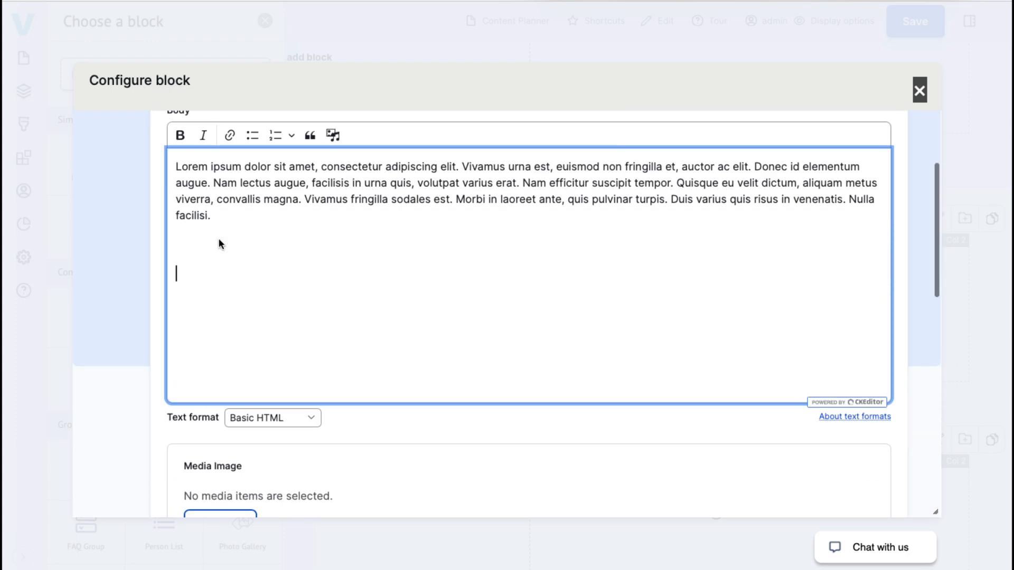
{"action": "left_click", "coordinate": [224, 224]}
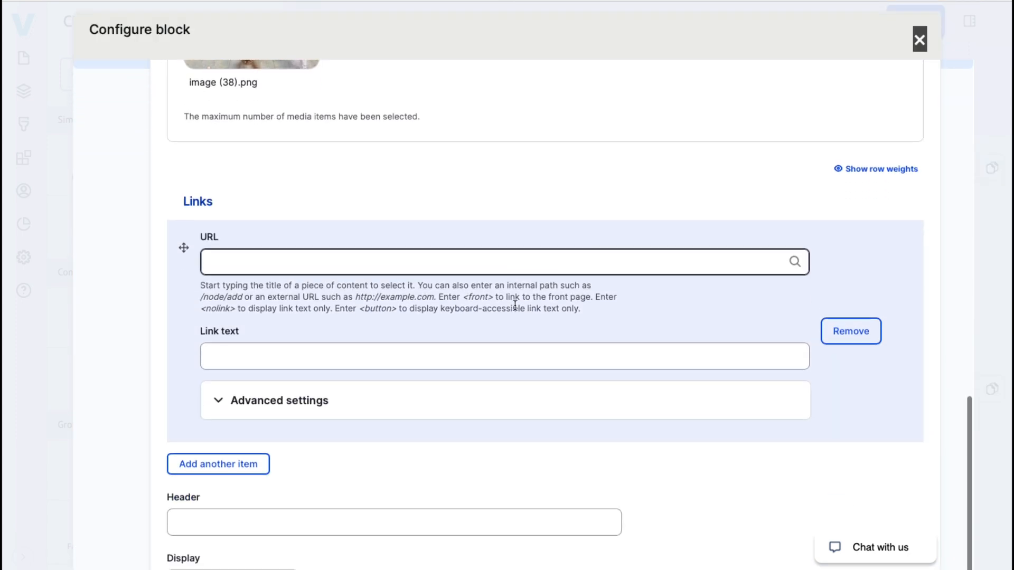
- Give the card a link to # with the text "This is a link", add the block and close the block chooser
{"action": "left_click", "coordinate": [282, 270]}
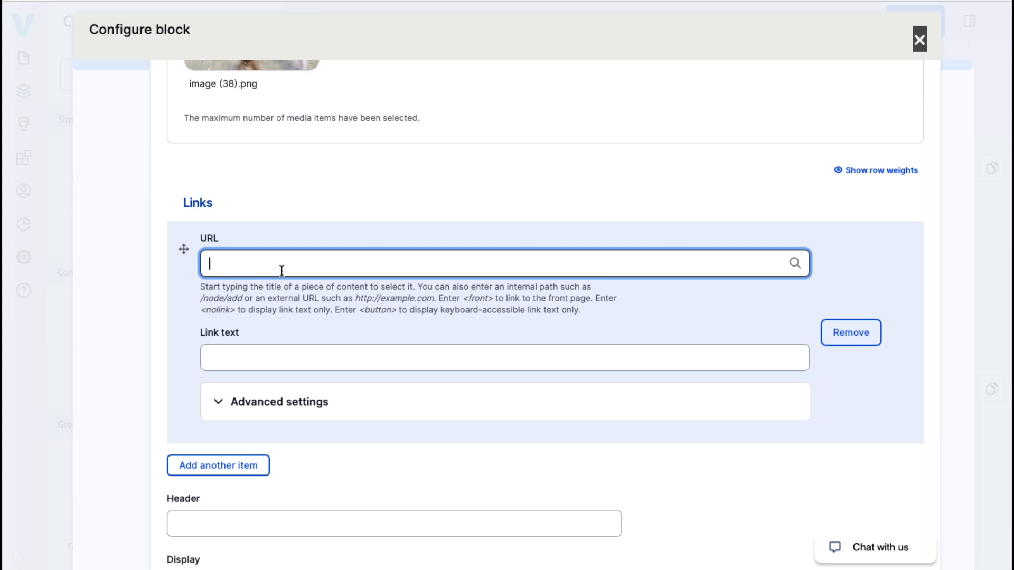
{"action": "type", "text": "#"}
{"action": "key", "text": "Tab"}
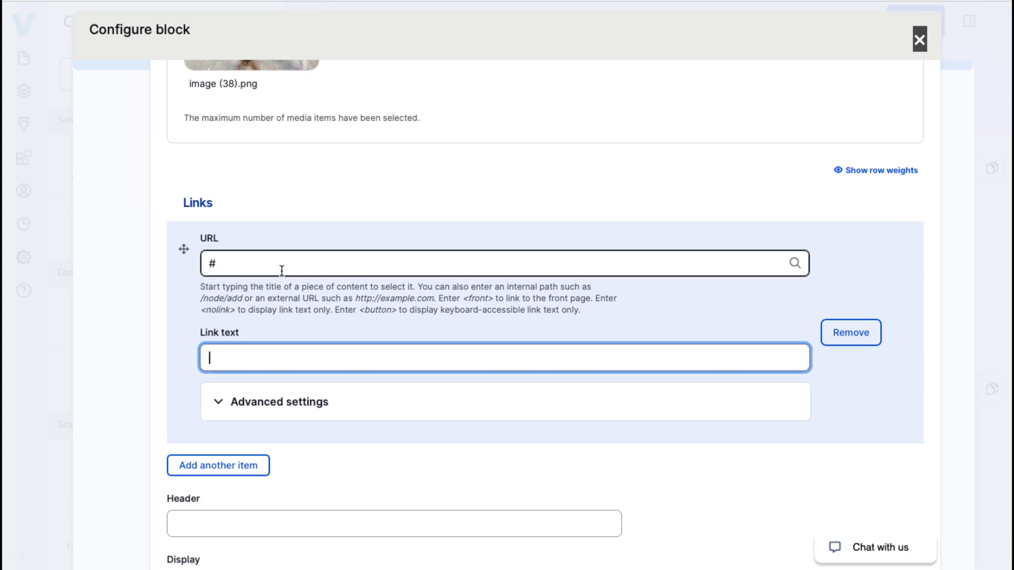
{"action": "type", "text": "This is a link"}
{"action": "key", "text": "super+minus"}
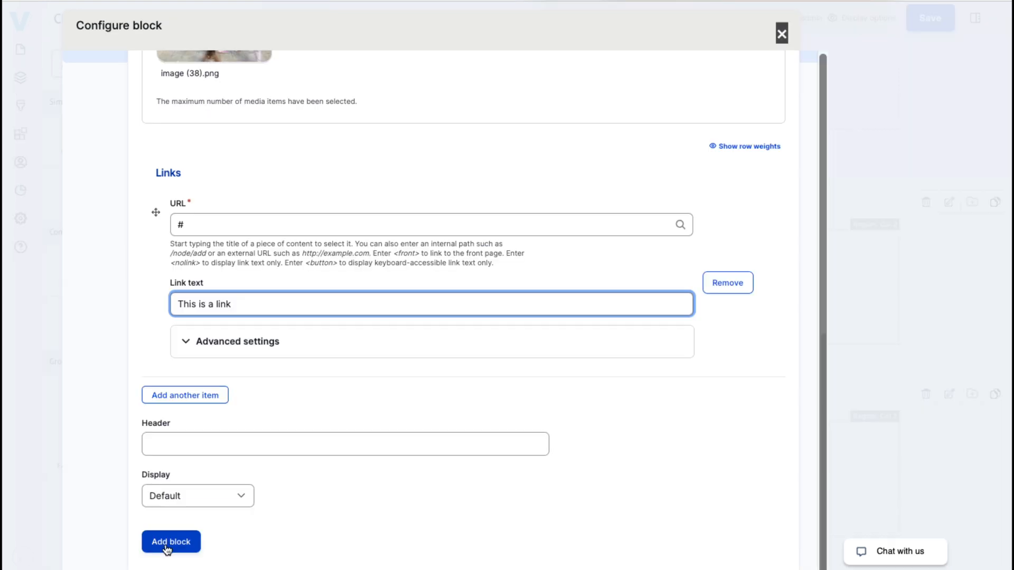
{"action": "left_click", "coordinate": [166, 543]}
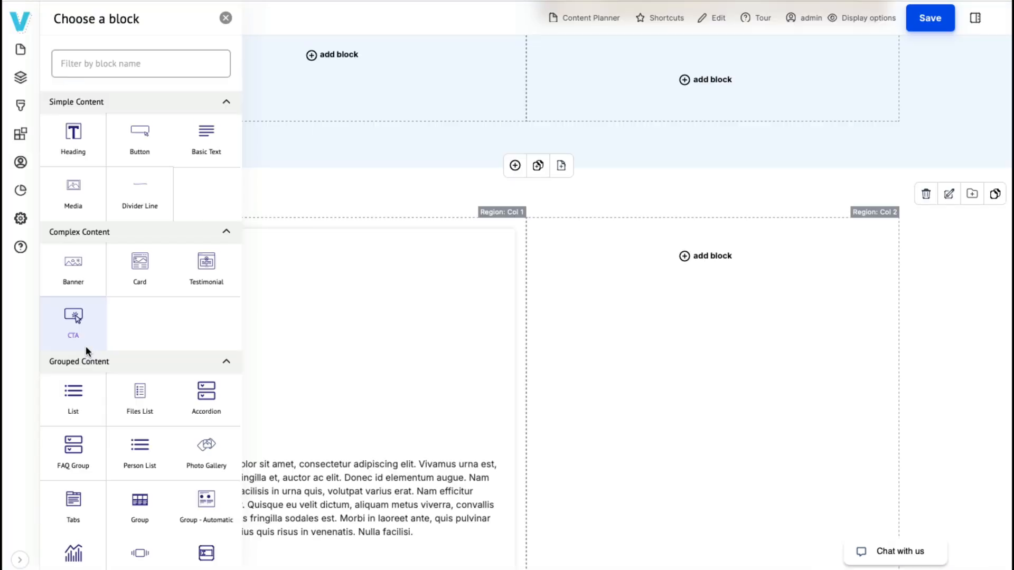
{"action": "left_click", "coordinate": [226, 18]}
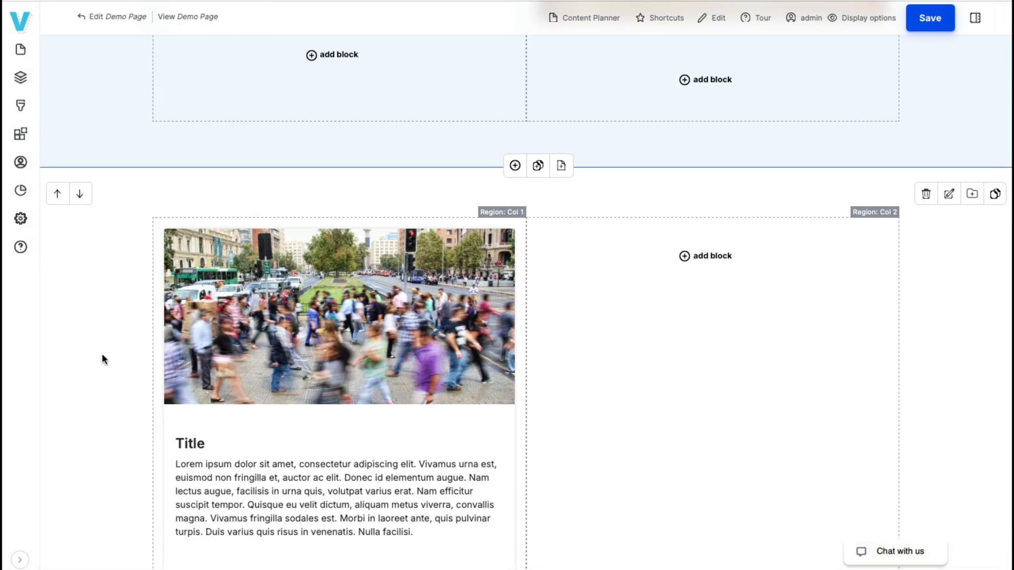
- Reopen the card block's configuration, set its display to Image Left and update the block
{"action": "scroll", "coordinate": [110, 337], "scroll_direction": "down", "scroll_amount": 3}
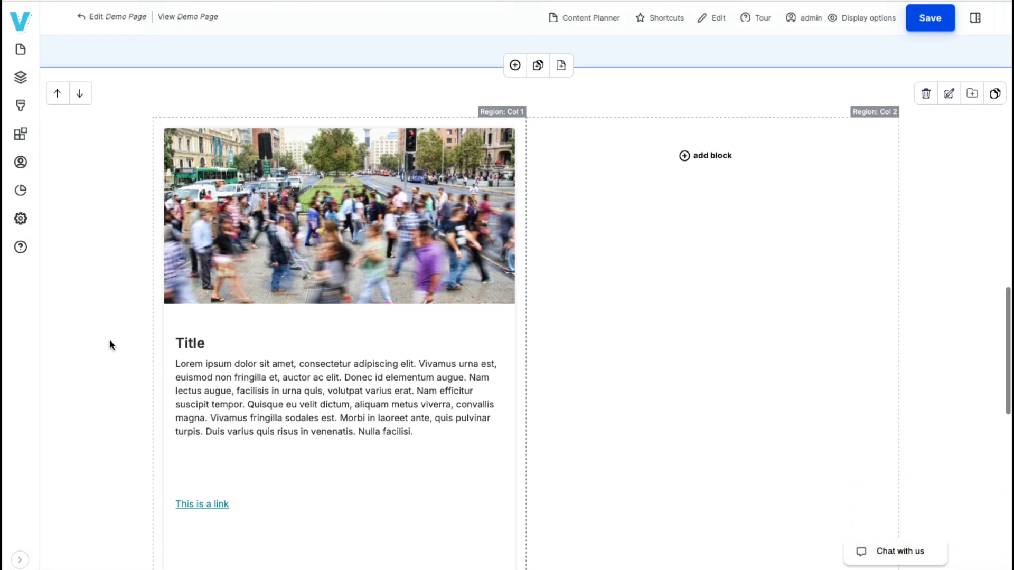
{"action": "scroll", "coordinate": [93, 512], "scroll_direction": "up", "scroll_amount": 2}
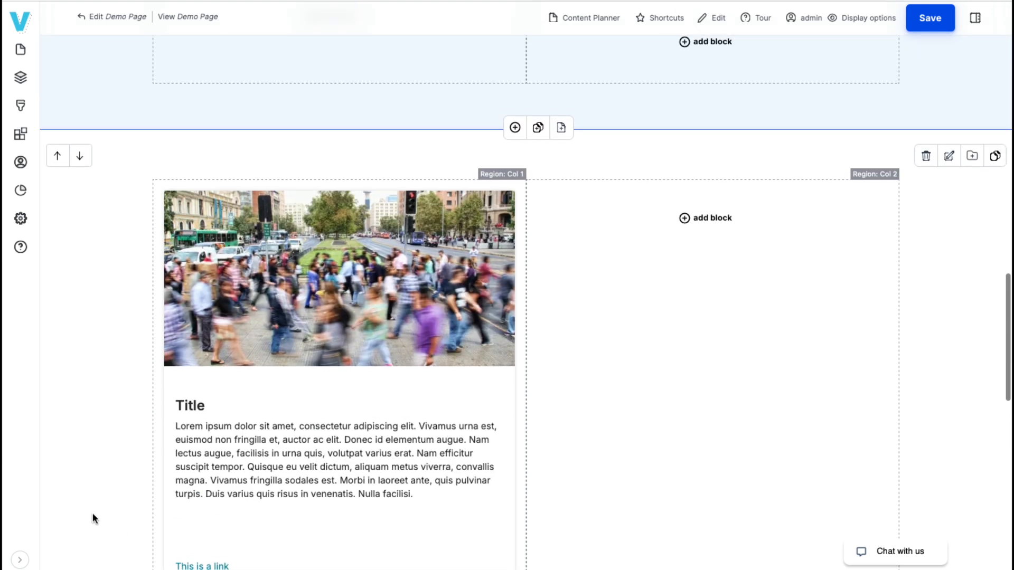
{"action": "scroll", "coordinate": [93, 513], "scroll_direction": "down", "scroll_amount": 2}
{"action": "left_click", "coordinate": [198, 123]}
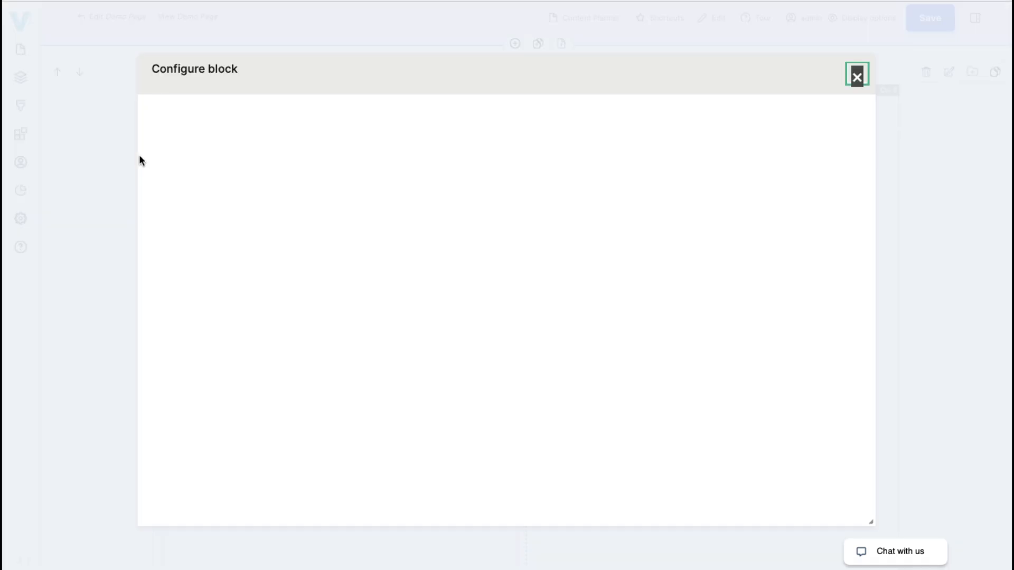
{"action": "scroll", "coordinate": [274, 194], "scroll_direction": "down", "scroll_amount": 6}
{"action": "scroll", "coordinate": [274, 193], "scroll_direction": "down", "scroll_amount": 10}
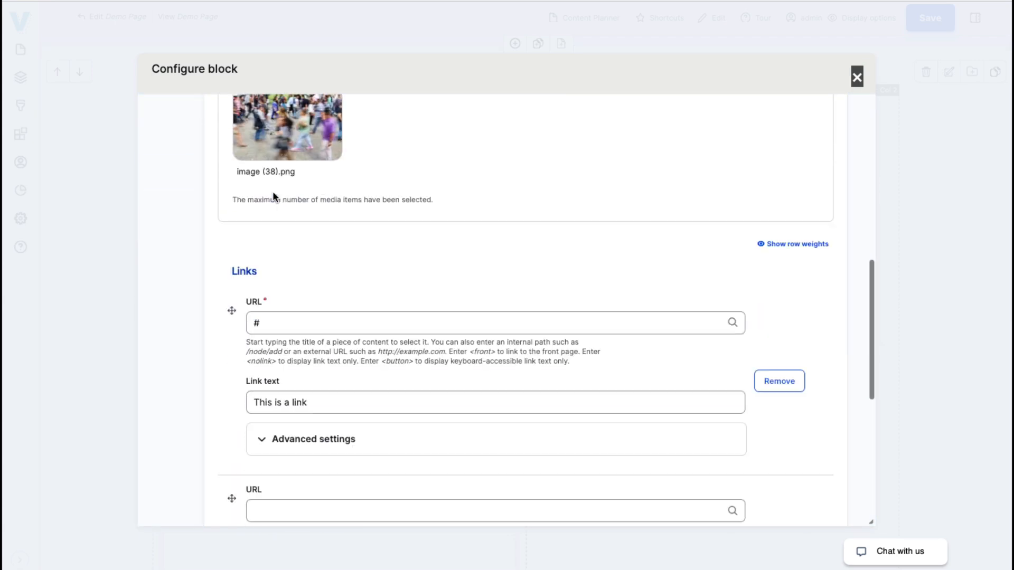
{"action": "left_click", "coordinate": [318, 402]}
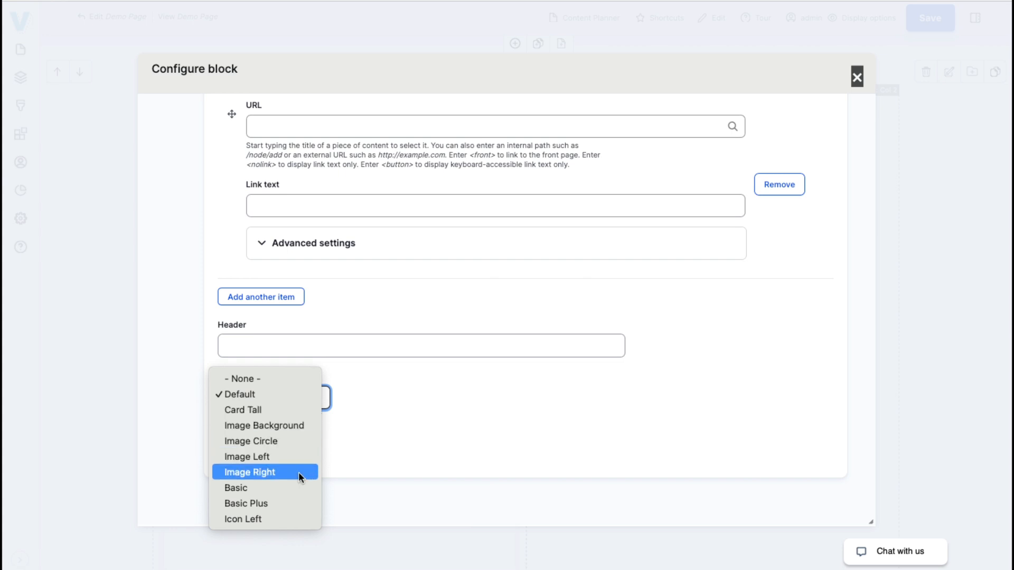
{"action": "left_click", "coordinate": [244, 457]}
{"action": "left_click", "coordinate": [239, 442]}
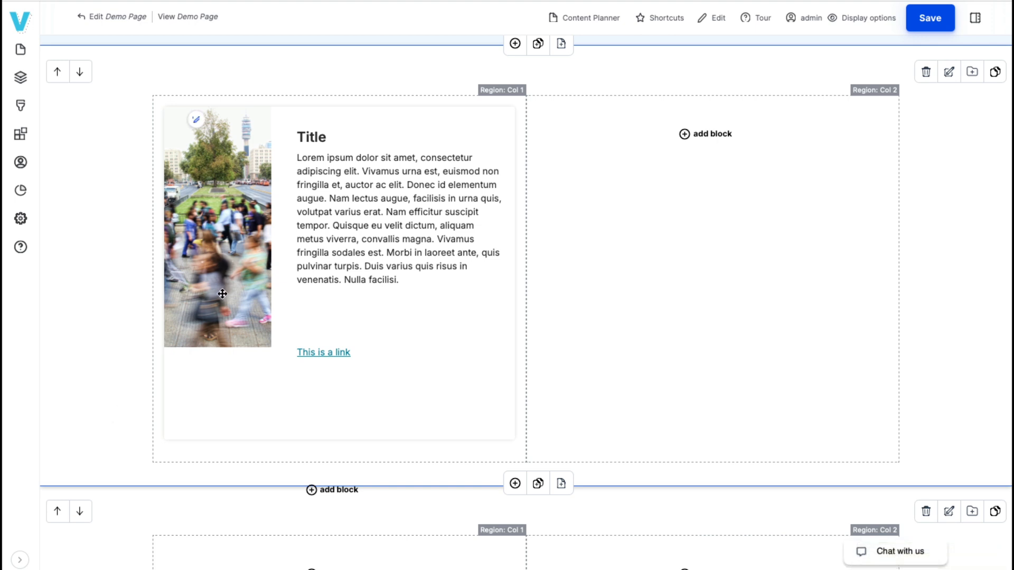
- Reconfigure the card block with the Image Circle display and update it
{"action": "left_click", "coordinate": [196, 119]}
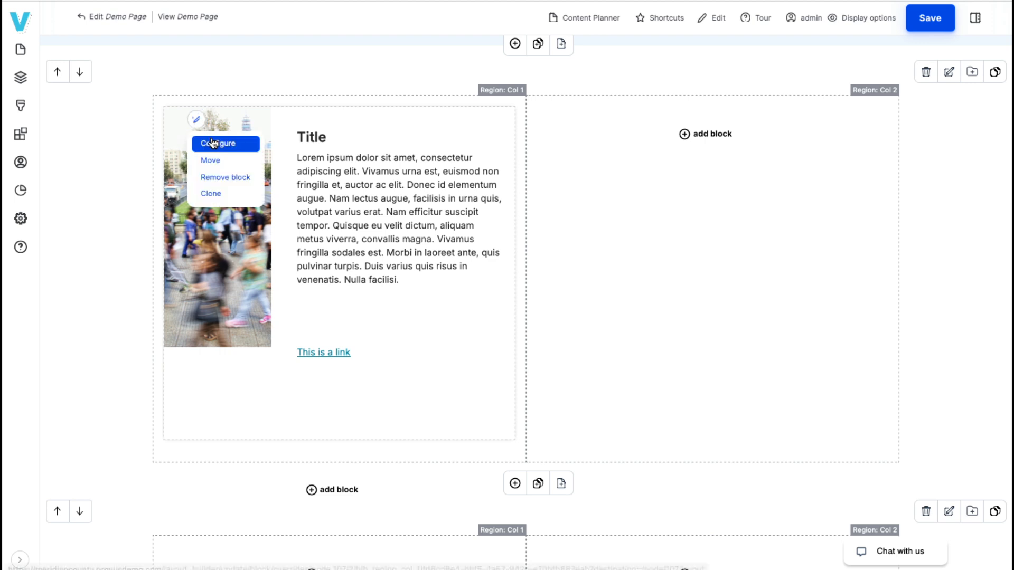
{"action": "left_click", "coordinate": [213, 143]}
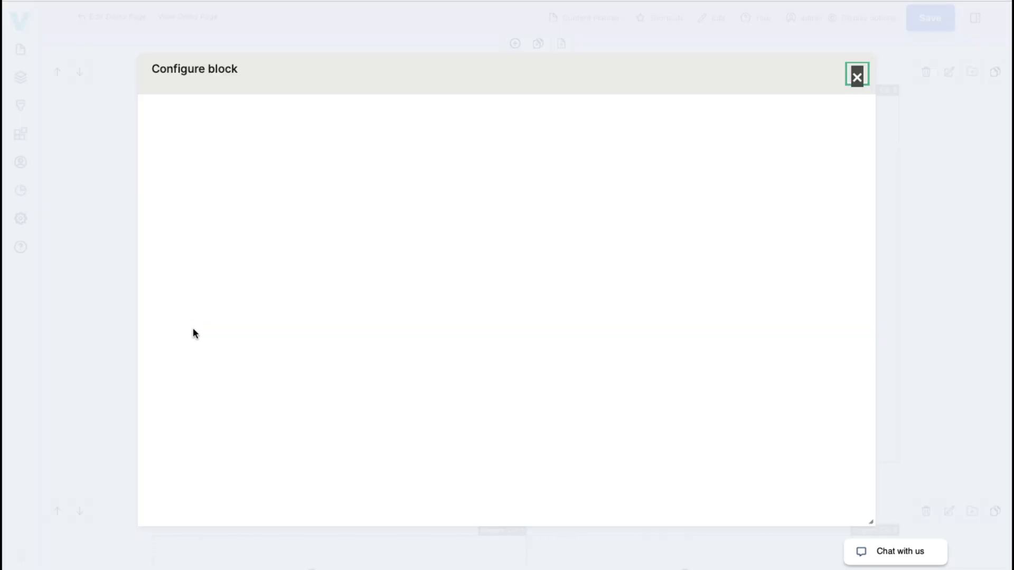
{"action": "scroll", "coordinate": [191, 330], "scroll_direction": "down", "scroll_amount": 12}
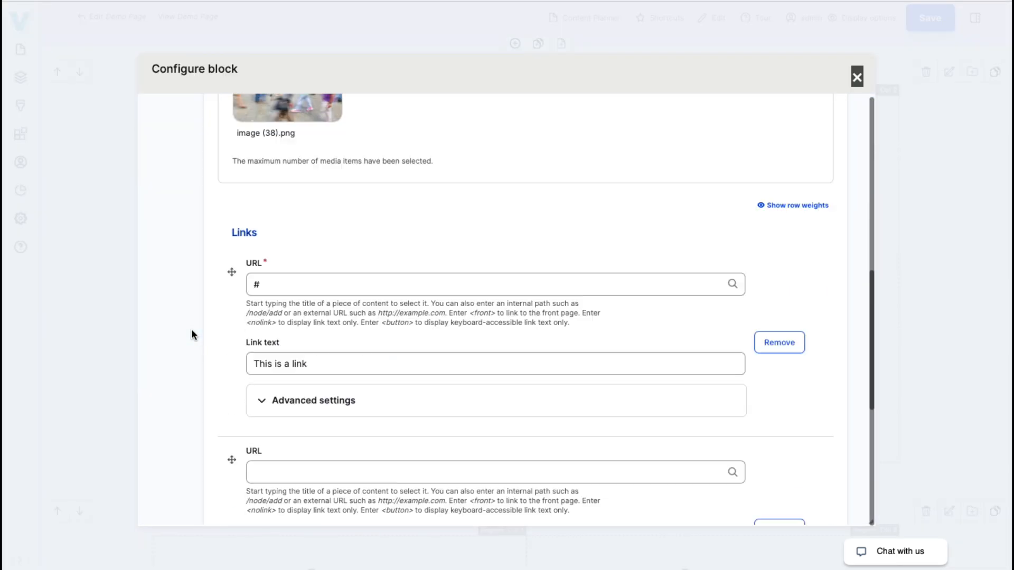
{"action": "scroll", "coordinate": [191, 334], "scroll_direction": "down", "scroll_amount": 2}
{"action": "left_click", "coordinate": [274, 399]}
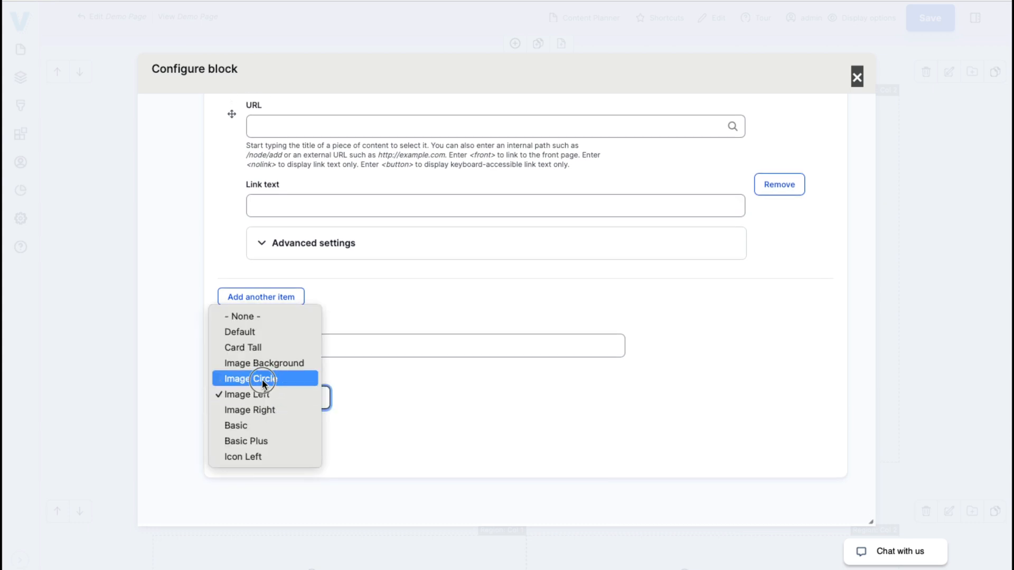
{"action": "left_click", "coordinate": [262, 380]}
{"action": "left_click", "coordinate": [236, 449]}
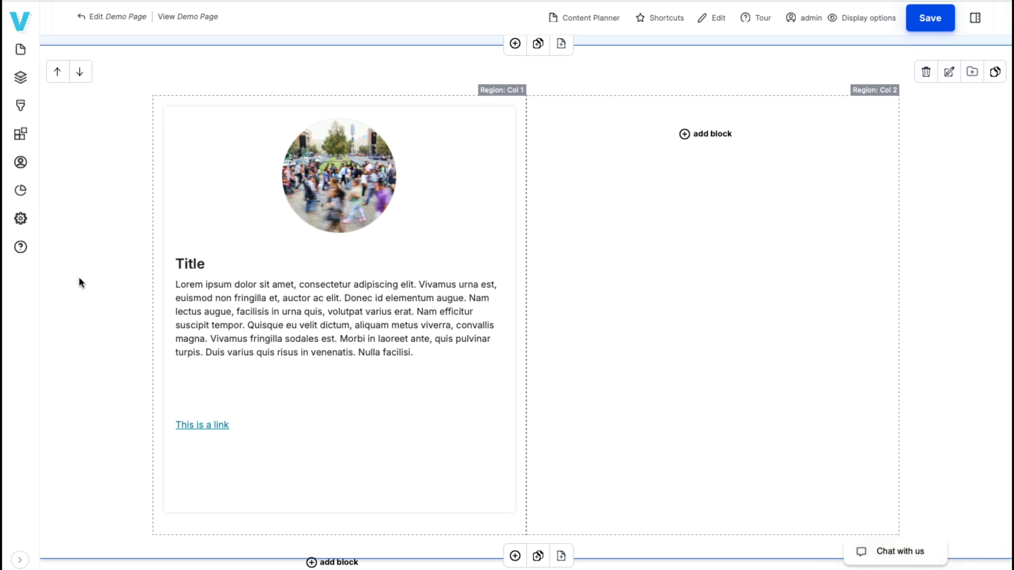
- Add an Upcoming Events List block with 2 items per block to the card section's second column and close the block chooser
{"action": "scroll", "coordinate": [676, 127], "scroll_direction": "down", "scroll_amount": 1}
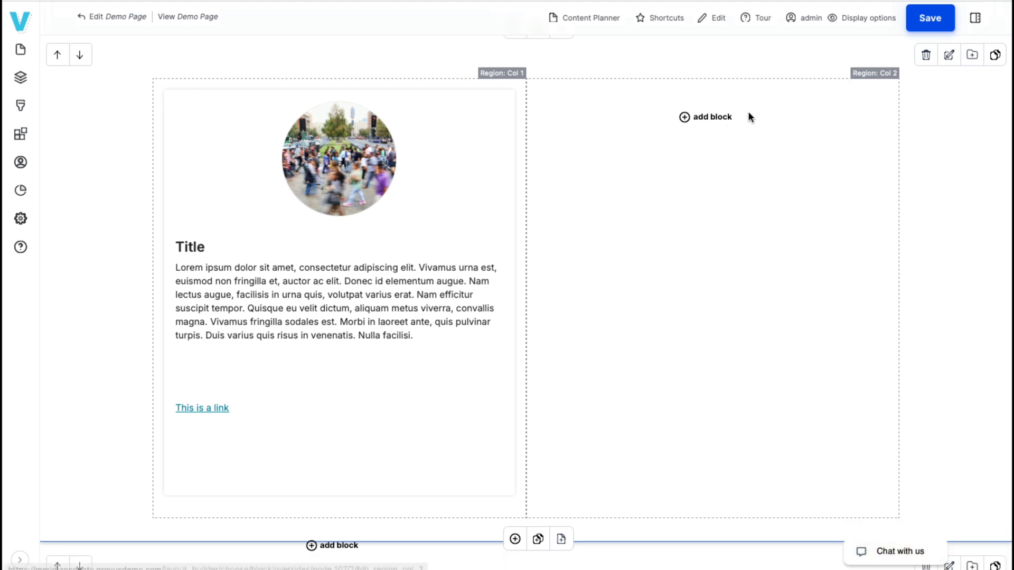
{"action": "left_click", "coordinate": [714, 118]}
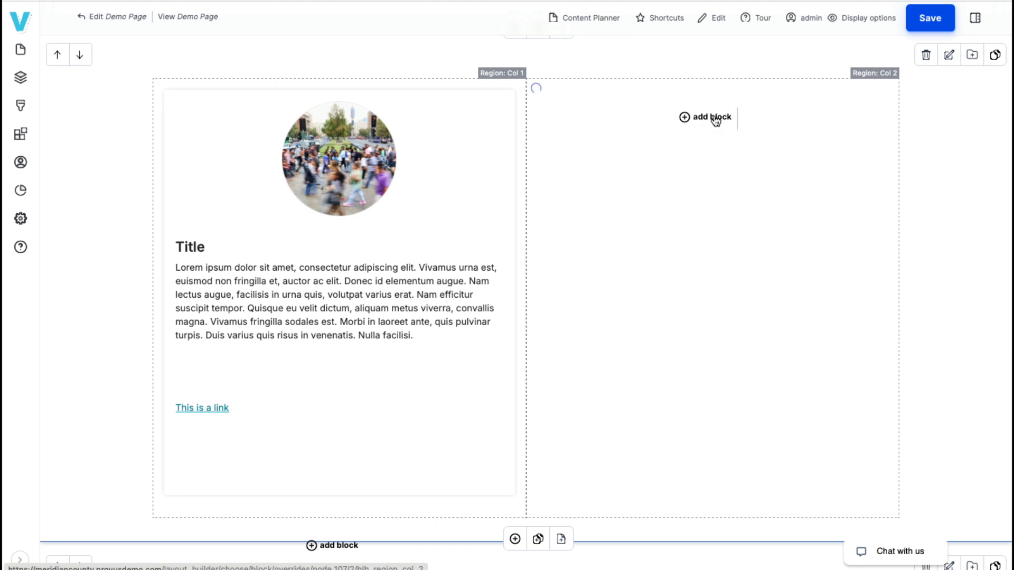
{"action": "scroll", "coordinate": [140, 378], "scroll_direction": "down", "scroll_amount": 5}
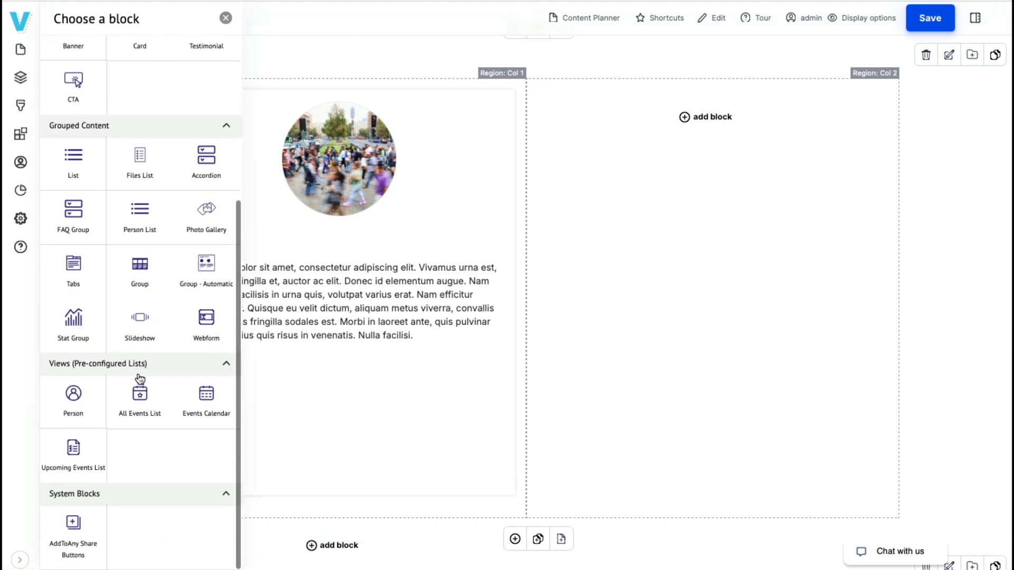
{"action": "scroll", "coordinate": [140, 378], "scroll_direction": "down", "scroll_amount": 1}
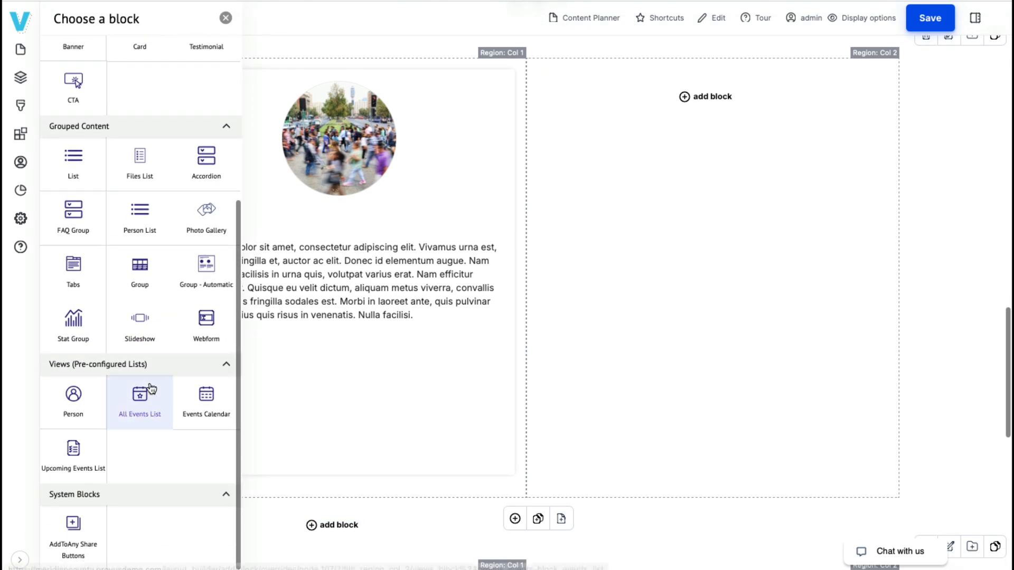
{"action": "left_click", "coordinate": [74, 450]}
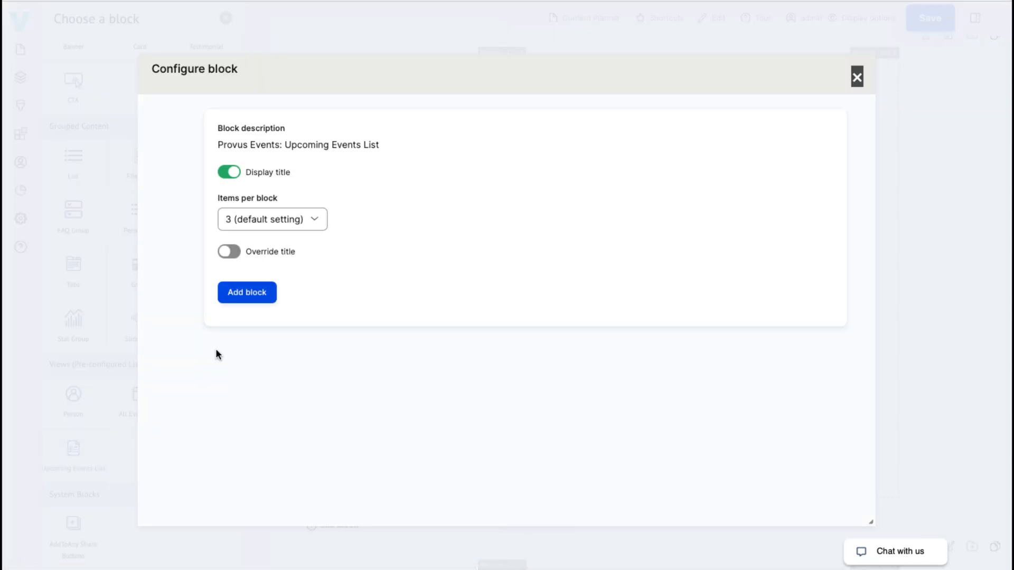
{"action": "left_click", "coordinate": [305, 218]}
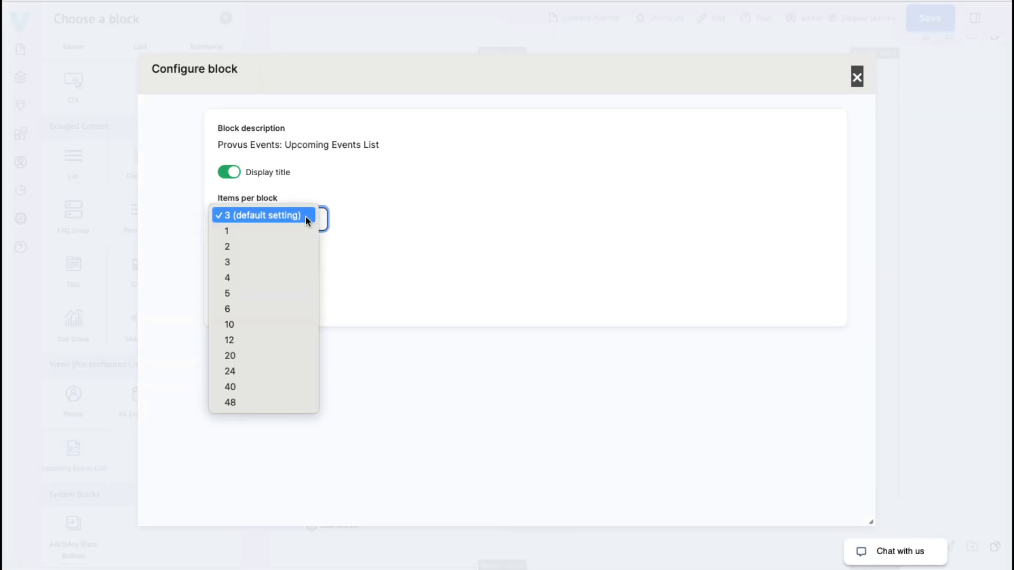
{"action": "left_click", "coordinate": [299, 246]}
{"action": "left_click", "coordinate": [239, 294]}
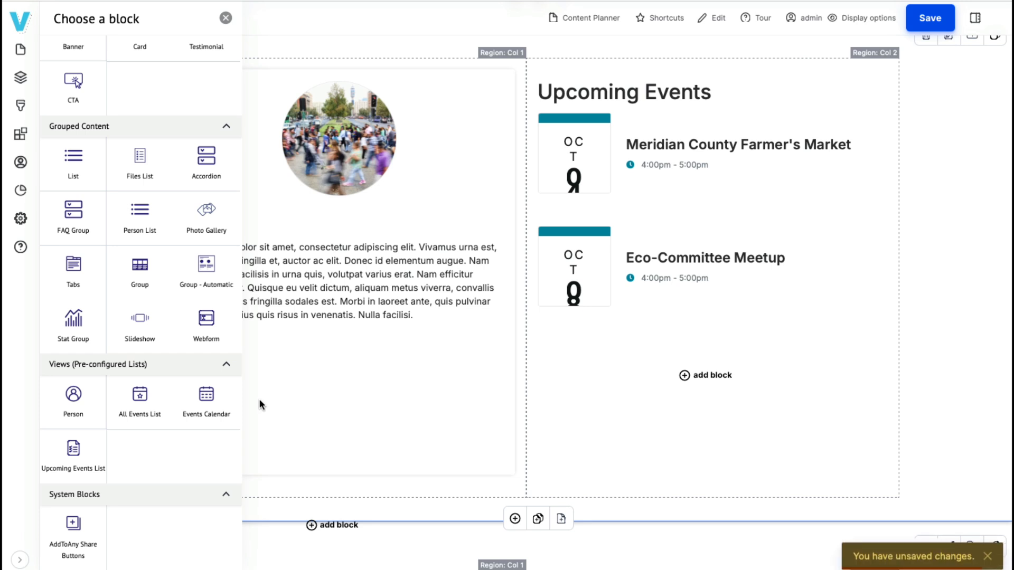
{"action": "scroll", "coordinate": [363, 407], "scroll_direction": "down", "scroll_amount": 4}
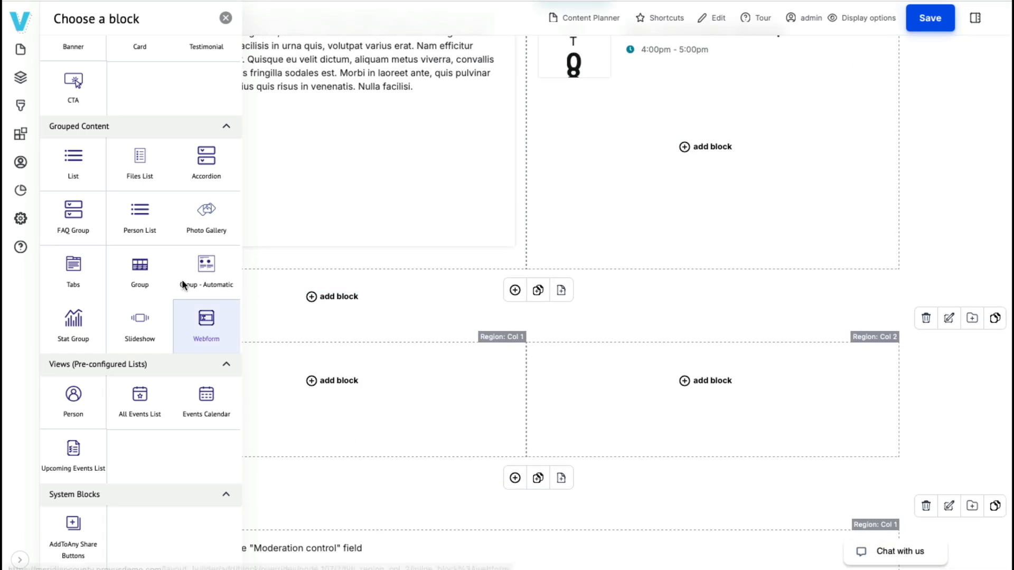
{"action": "left_click", "coordinate": [226, 18]}
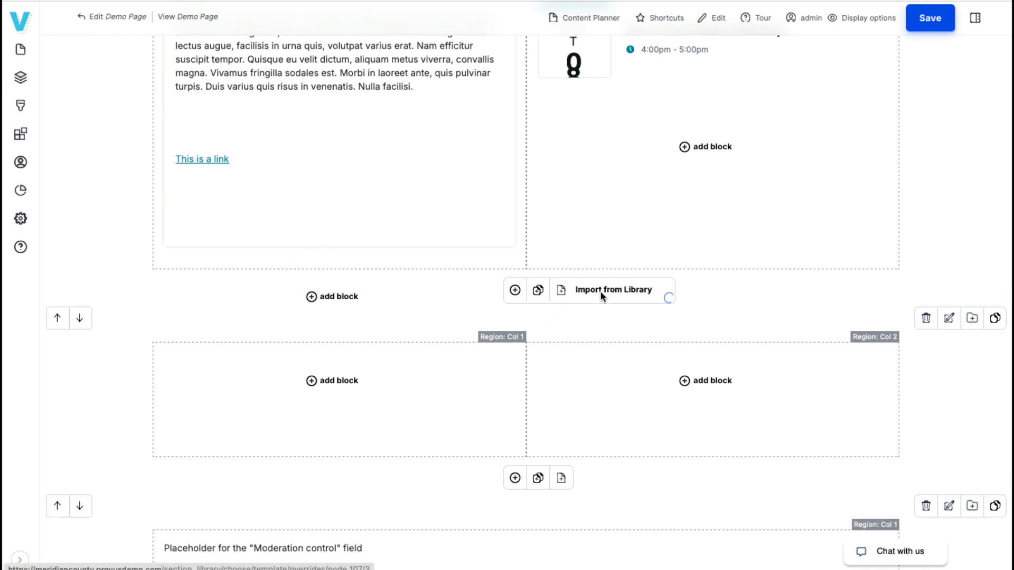
- Import the Latest News and FAQs section from the templates library directly below the card and events section
{"action": "left_click", "coordinate": [561, 289]}
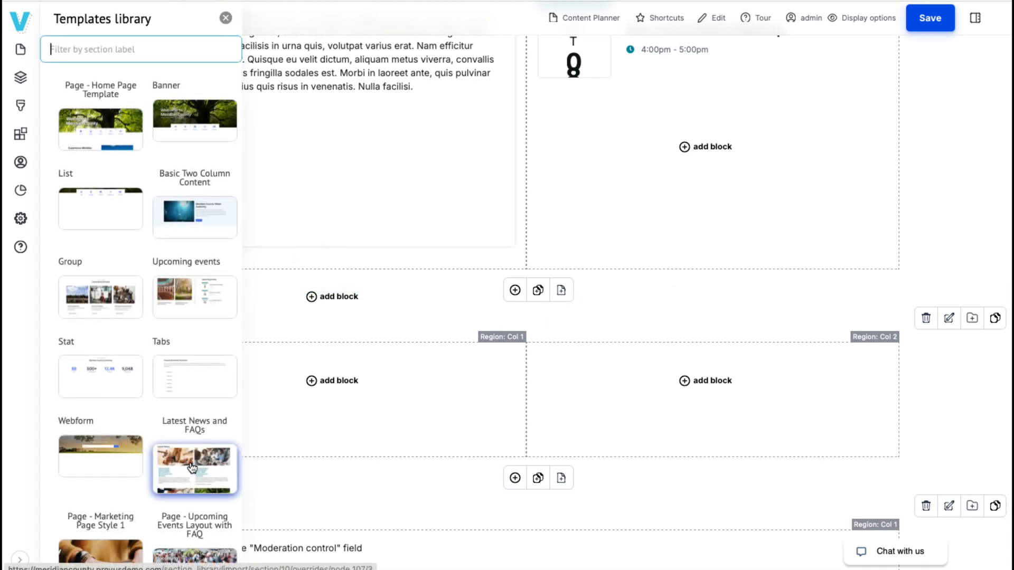
{"action": "scroll", "coordinate": [186, 463], "scroll_direction": "down", "scroll_amount": 1}
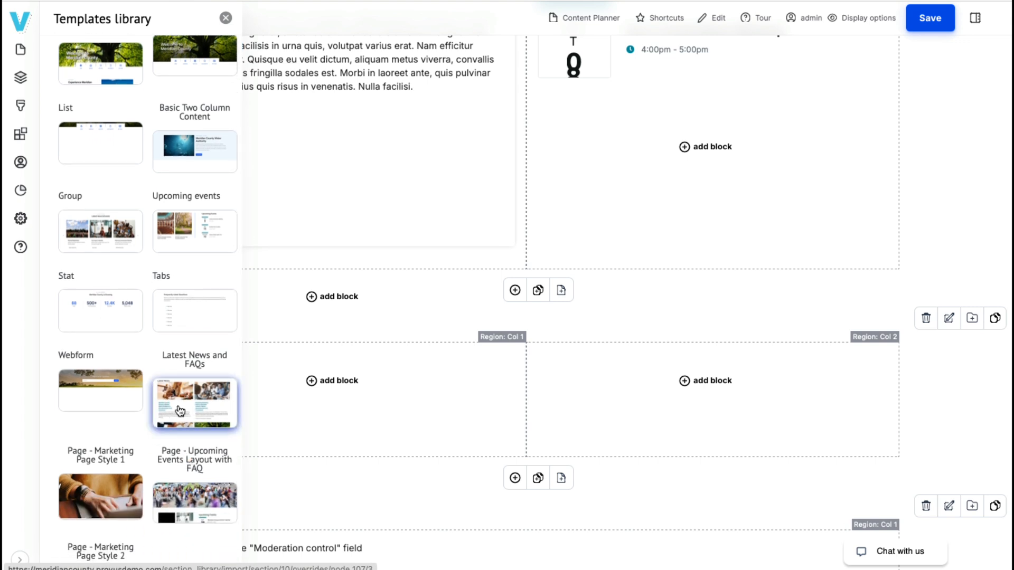
{"action": "left_click", "coordinate": [180, 411]}
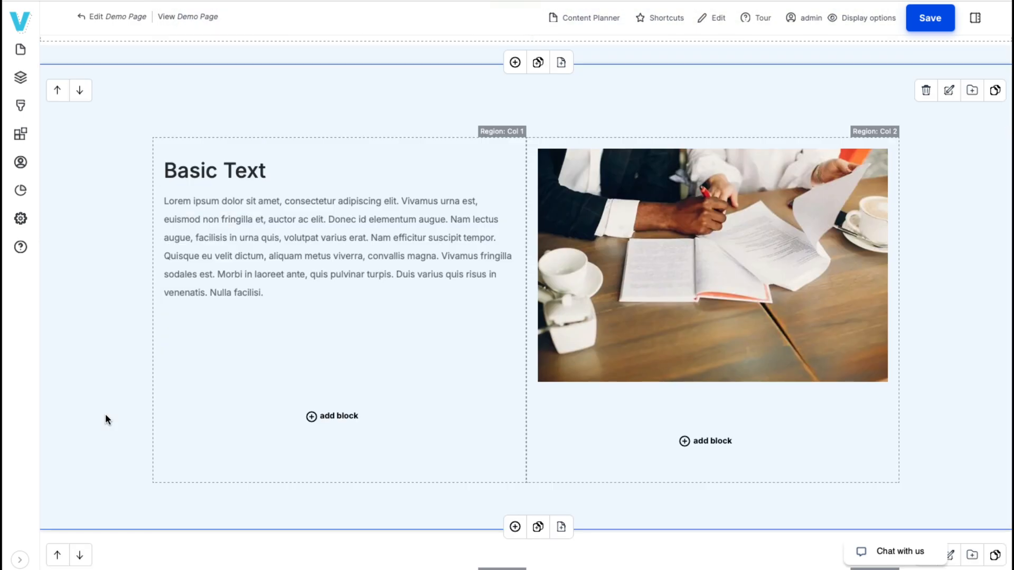
- Swap the Basic Text and image blocks between the blue section's columns and move that section below the card section
{"action": "left_click_drag", "start_coordinate": [332, 235], "coordinate": [667, 258]}
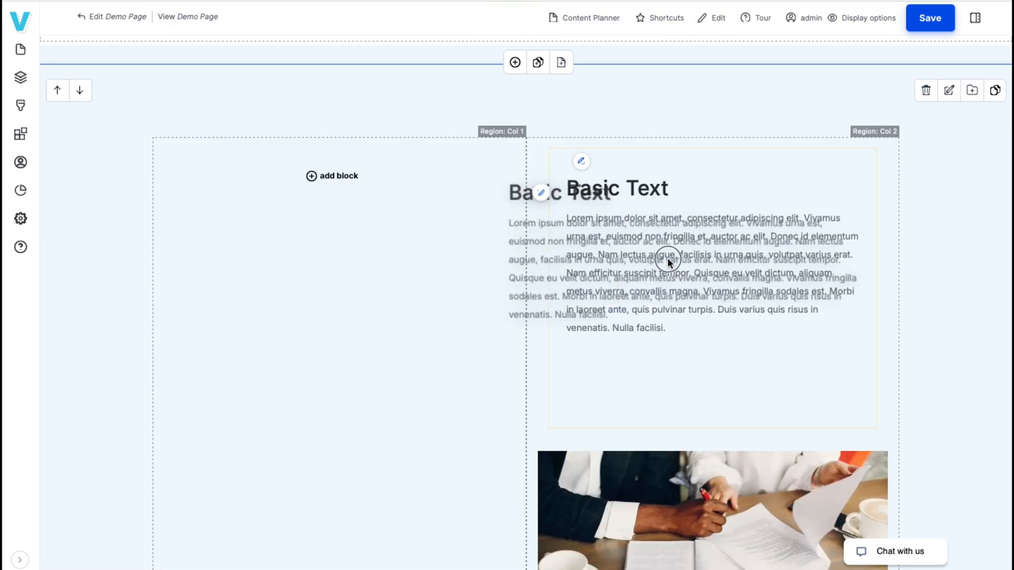
{"action": "left_click_drag", "start_coordinate": [640, 502], "coordinate": [176, 520]}
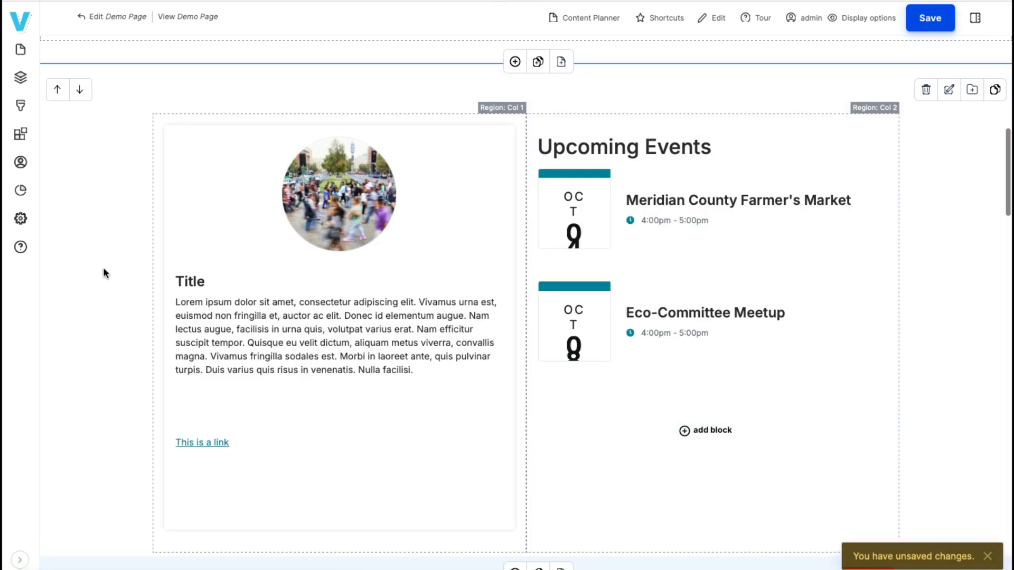
{"action": "scroll", "coordinate": [99, 271], "scroll_direction": "down", "scroll_amount": 6}
{"action": "left_click", "coordinate": [79, 266]}
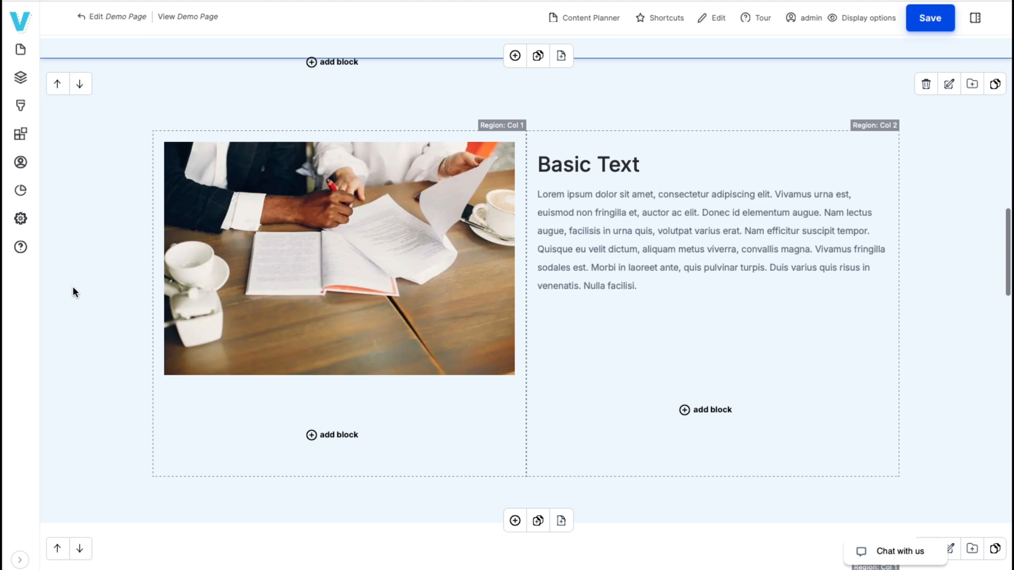
- Add the blue section to the library with the label "Two Column Media and Text Blue Background"
{"action": "scroll", "coordinate": [72, 292], "scroll_direction": "down", "scroll_amount": 1}
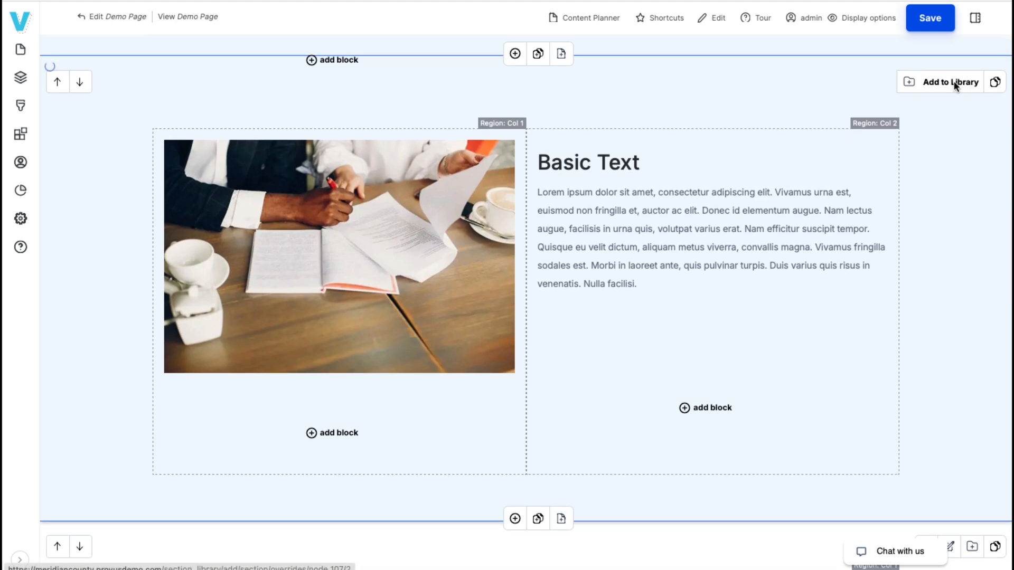
{"action": "left_click", "coordinate": [956, 87]}
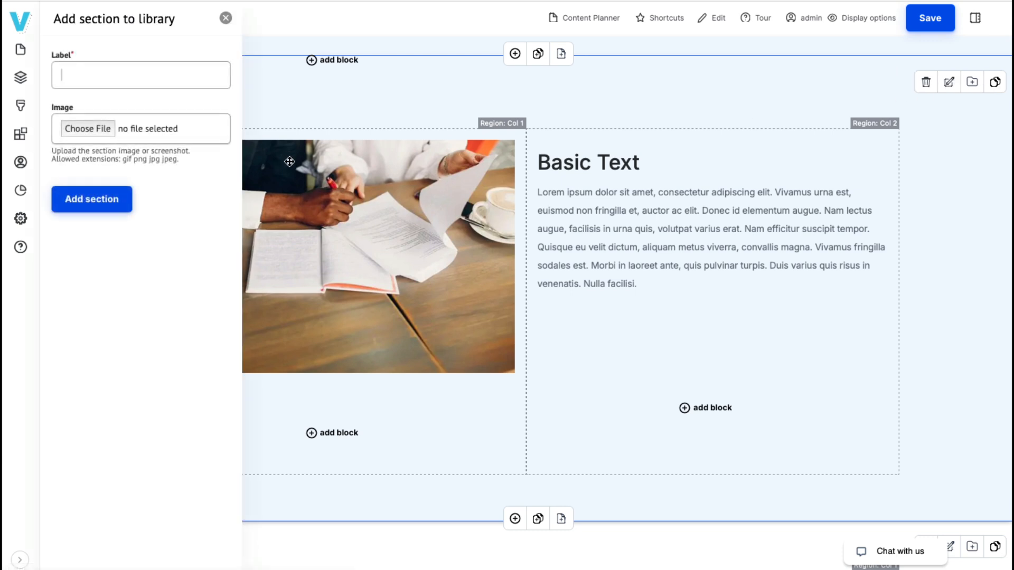
{"action": "type", "text": "Two Column Media and Text Blue Background"}
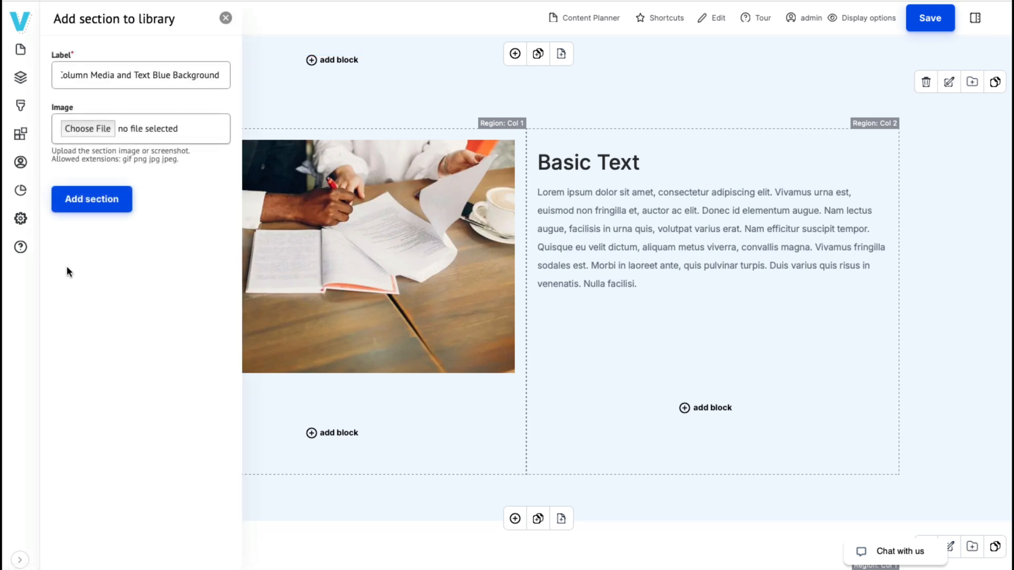
{"action": "left_click", "coordinate": [91, 217]}
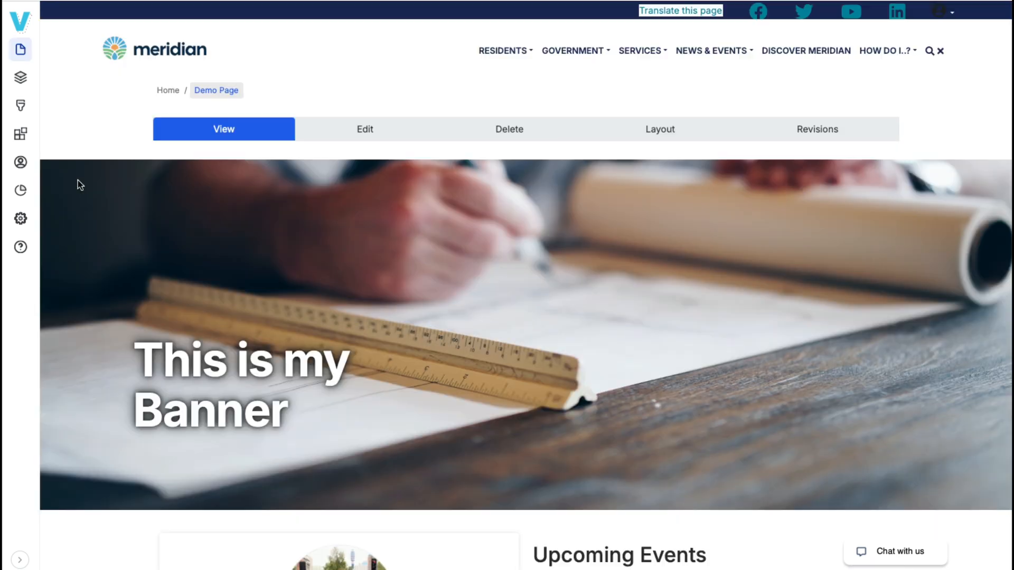
- Review the saved Demo Page from the banner through the card, events, text, news and FAQ sections
{"action": "scroll", "coordinate": [78, 180], "scroll_direction": "down", "scroll_amount": 8}
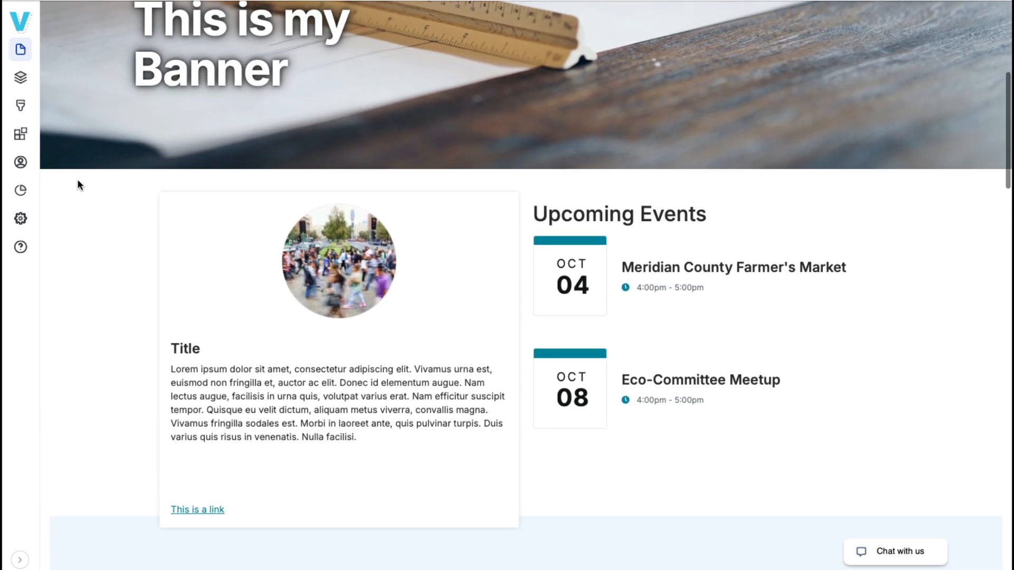
{"action": "scroll", "coordinate": [77, 180], "scroll_direction": "down", "scroll_amount": 10}
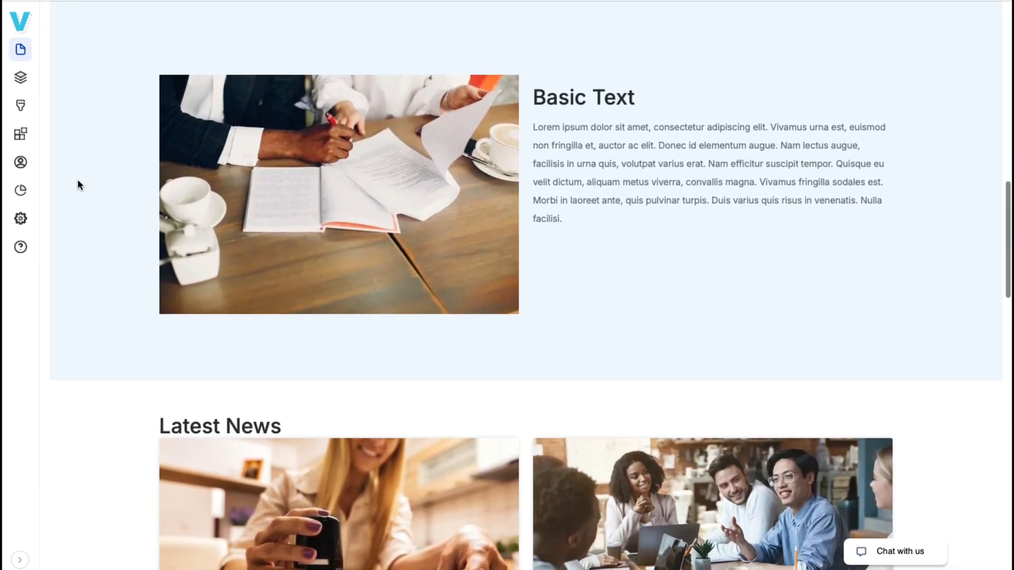
{"action": "scroll", "coordinate": [77, 178], "scroll_direction": "down", "scroll_amount": 10}
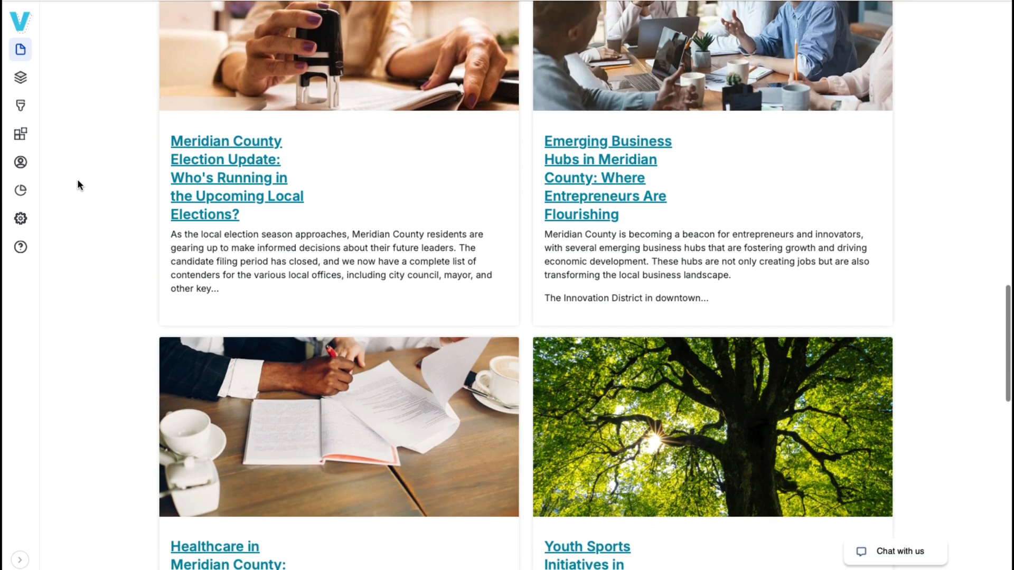
{"action": "scroll", "coordinate": [77, 180], "scroll_direction": "down", "scroll_amount": 7}
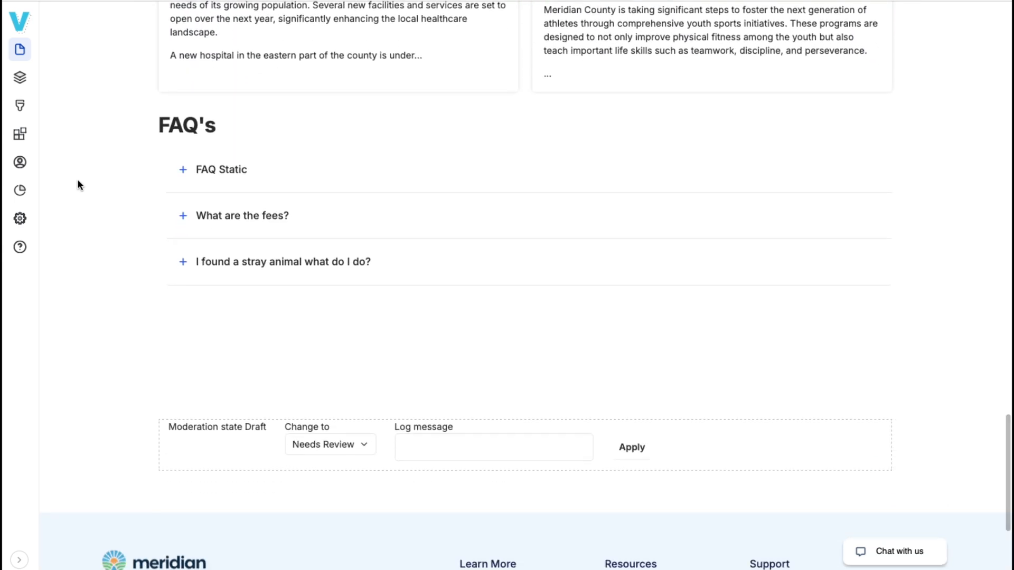
{"action": "scroll", "coordinate": [78, 179], "scroll_direction": "up", "scroll_amount": 20}
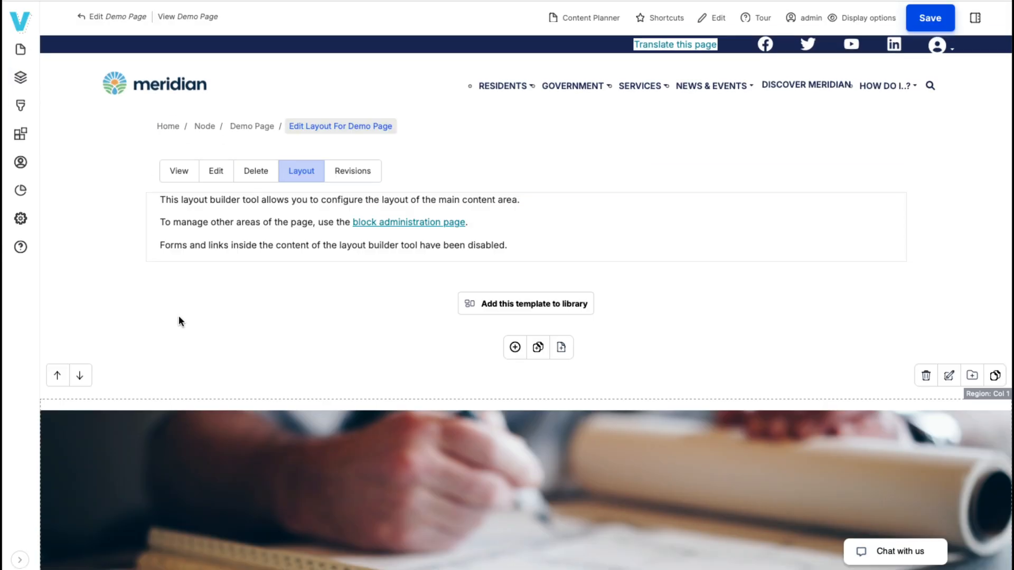
- Look through the block types offered for the second column of the card section
{"action": "scroll", "coordinate": [180, 319], "scroll_direction": "down", "scroll_amount": 3}
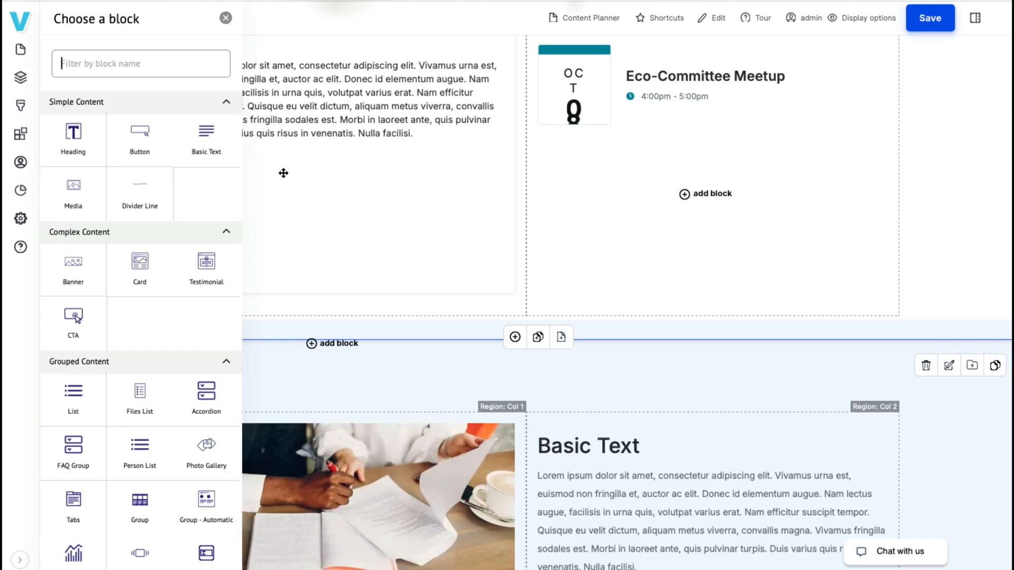
{"action": "scroll", "coordinate": [176, 200], "scroll_direction": "down", "scroll_amount": 3}
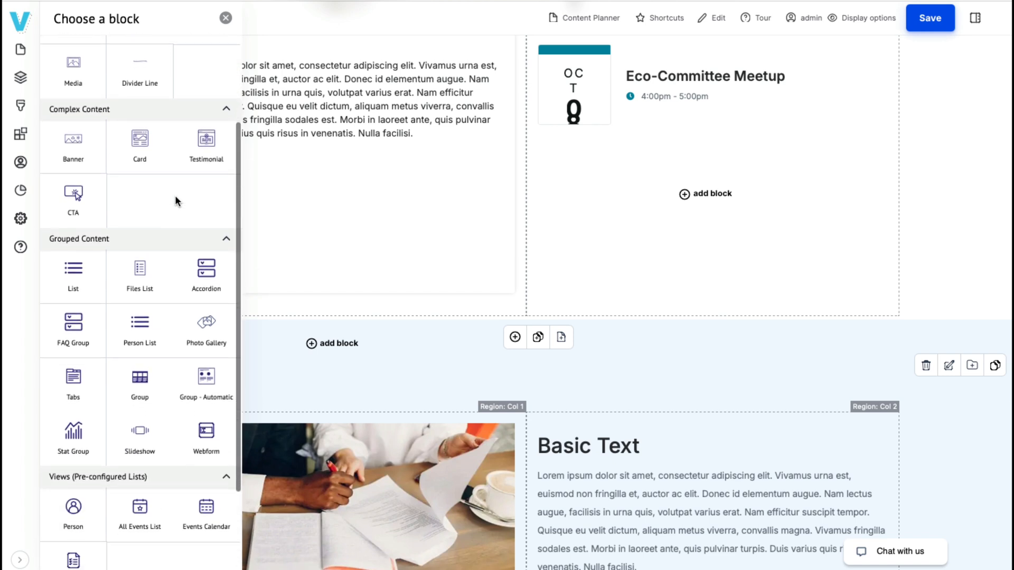
{"action": "scroll", "coordinate": [175, 201], "scroll_direction": "down", "scroll_amount": 3}
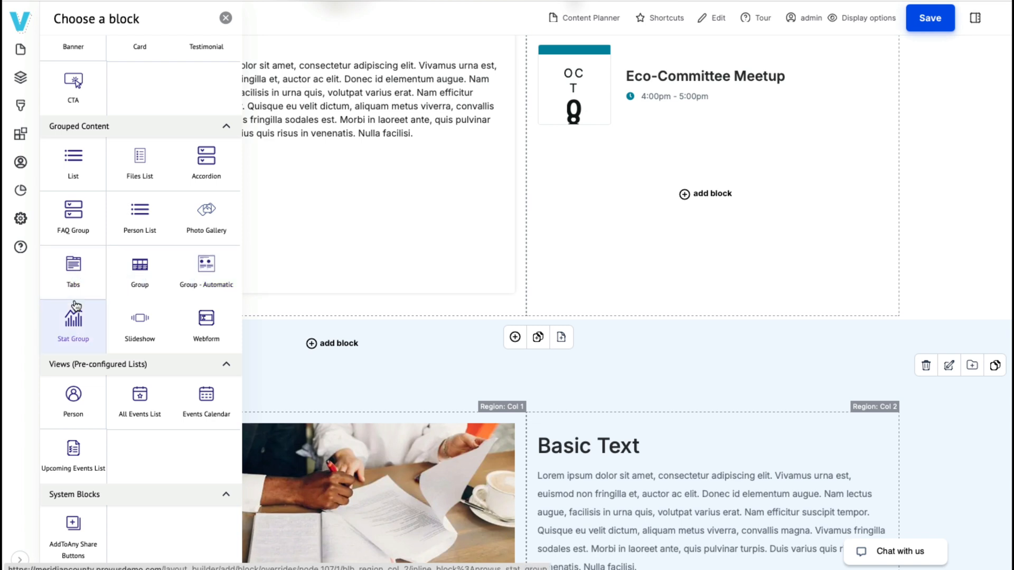
{"action": "scroll", "coordinate": [75, 306], "scroll_direction": "down", "scroll_amount": 3}
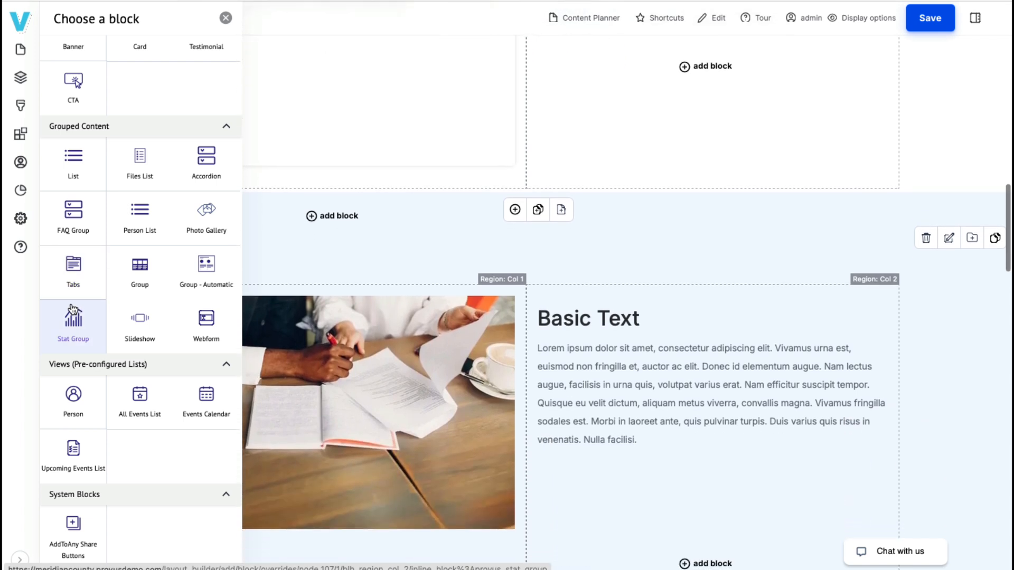